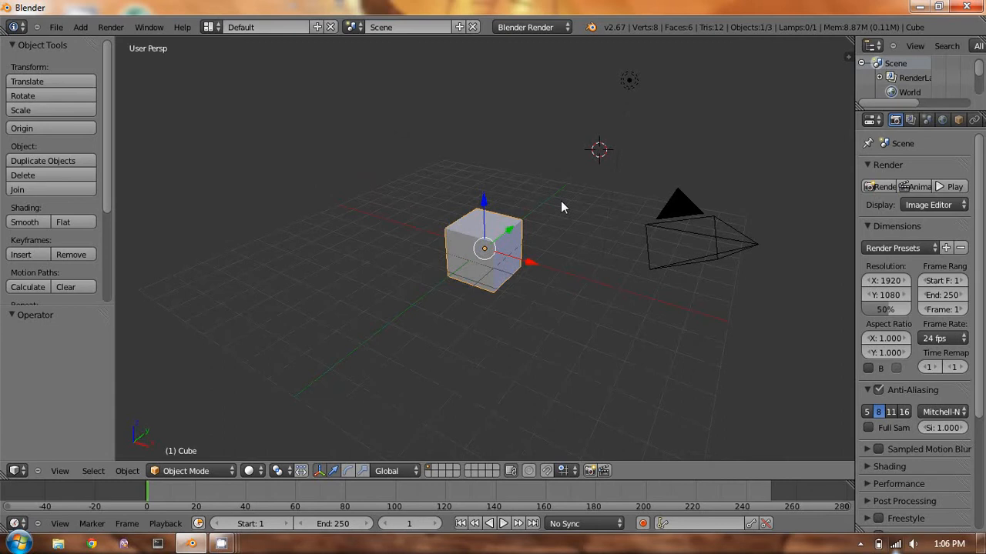
Raise and shift the cube in front view and duplicate it with the copy offset about 8.85 units along X
key(KP_1)
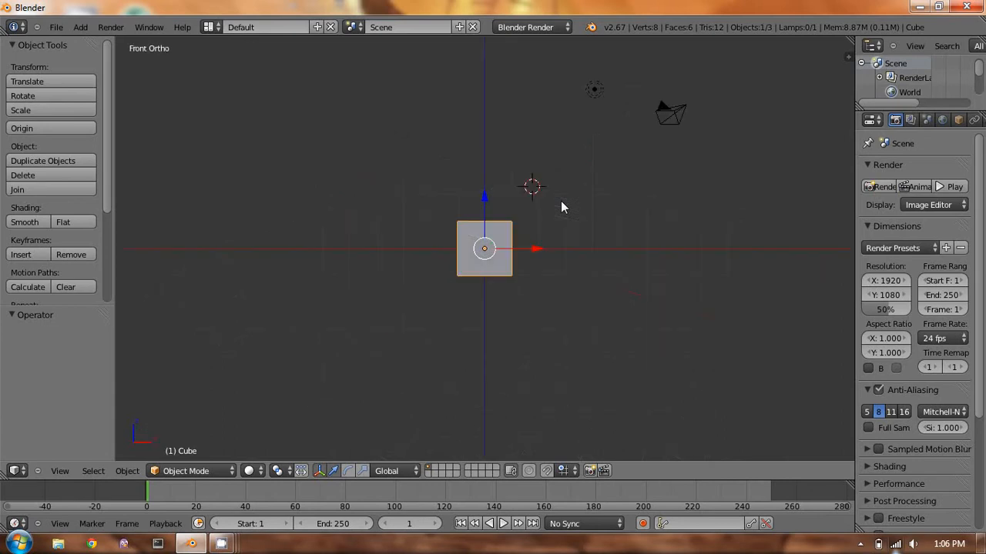
drag(488, 213, 471, 145)
drag(536, 185, 658, 186)
key(shift+d)
right_click(424, 192)
Add a plane mesh and move it below and between the two cubes
key(shift+a)
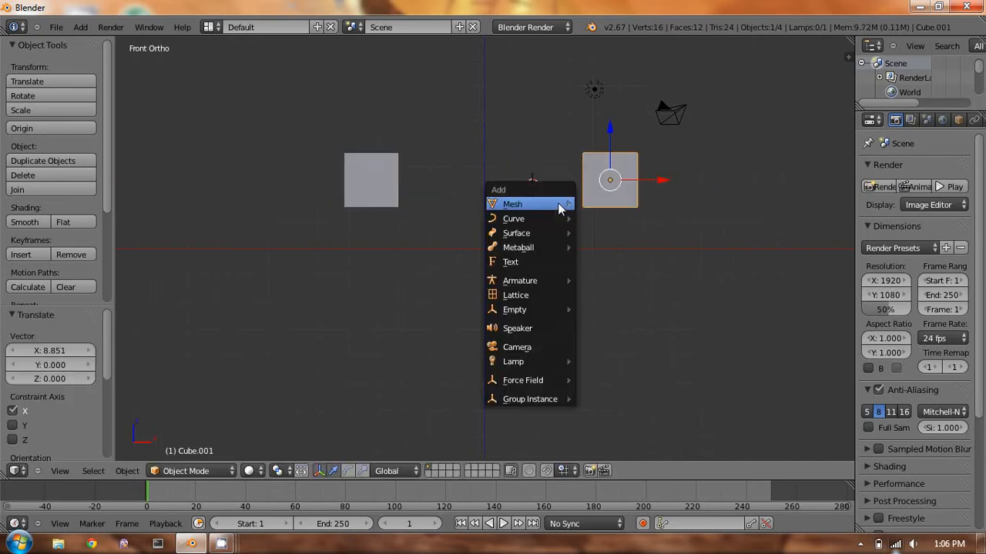
mouse_move(568, 204)
click(616, 204)
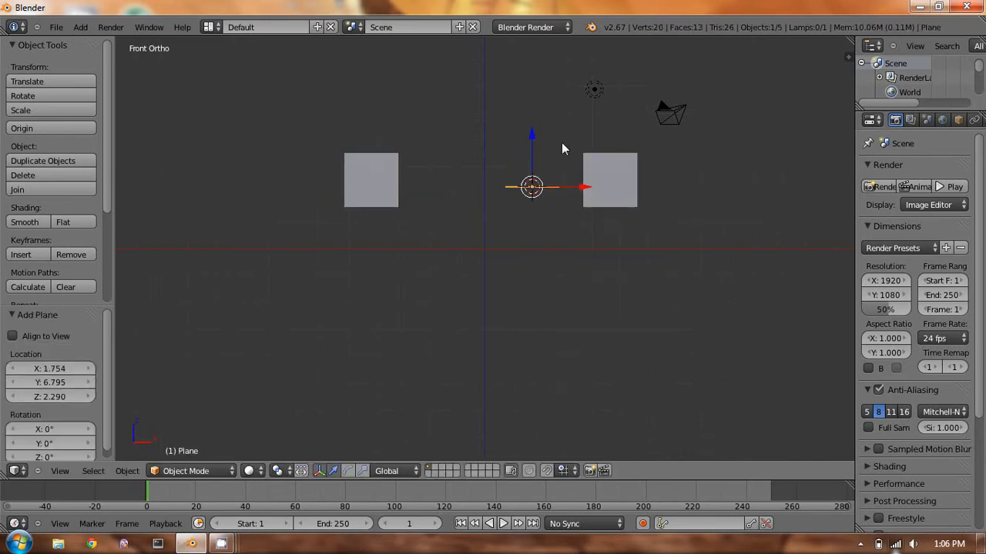
key(g)
click(516, 203)
Scale the plane up into a wide floor beneath both cubes and shift it about -4.23 units along Y
key(s)
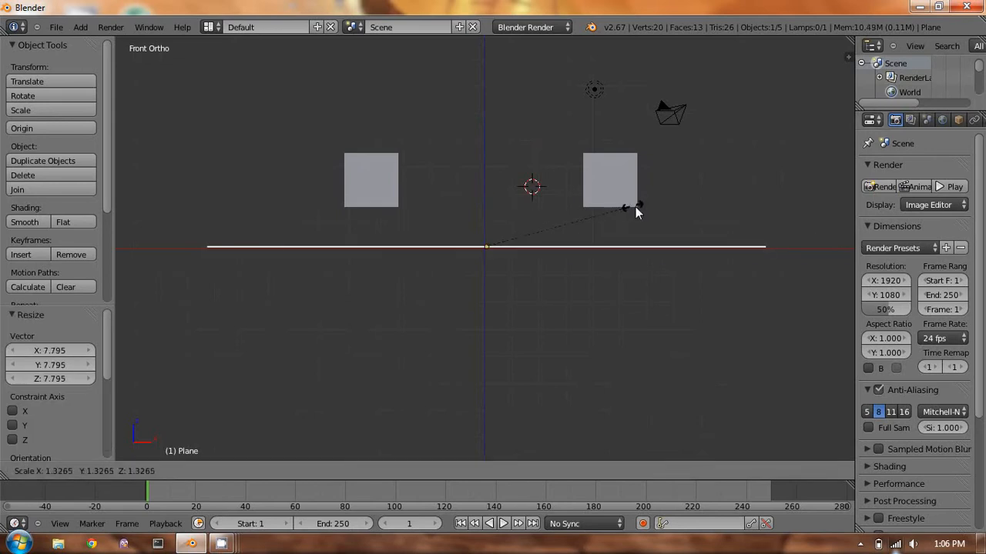
click(639, 196)
middle_drag(649, 167, 774, 160)
drag(635, 154, 565, 201)
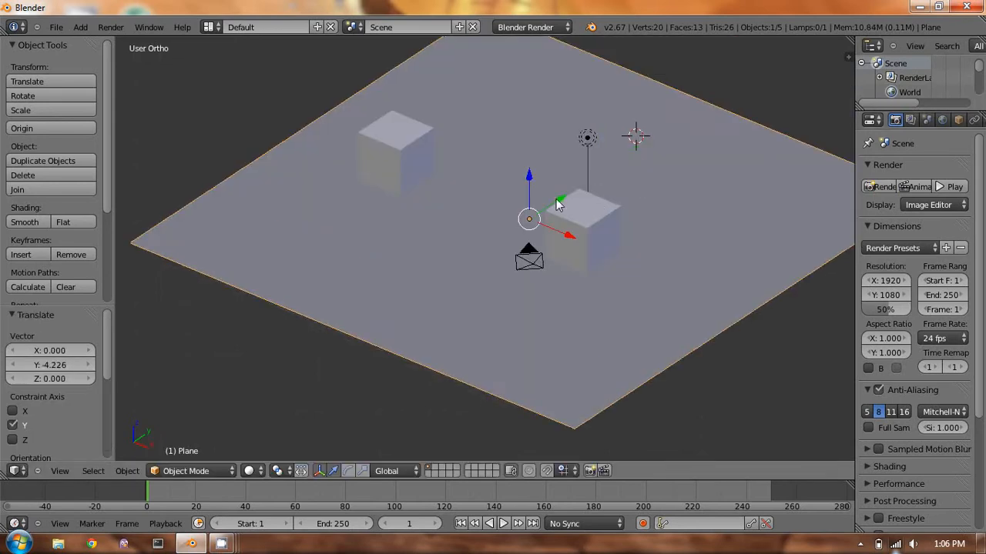
Give the floor plane rigid body physics and set its type to Passive
drag(855, 163, 789, 162)
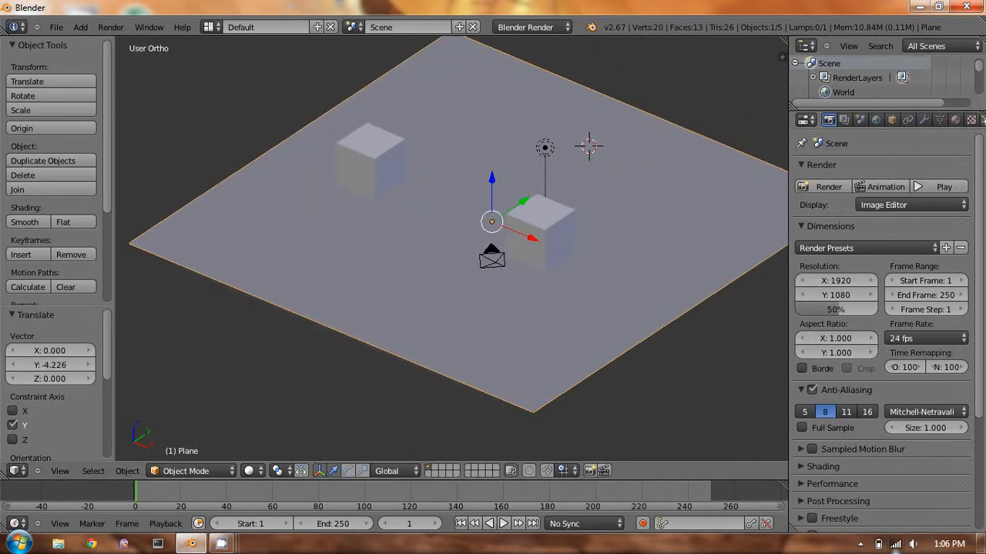
click(972, 120)
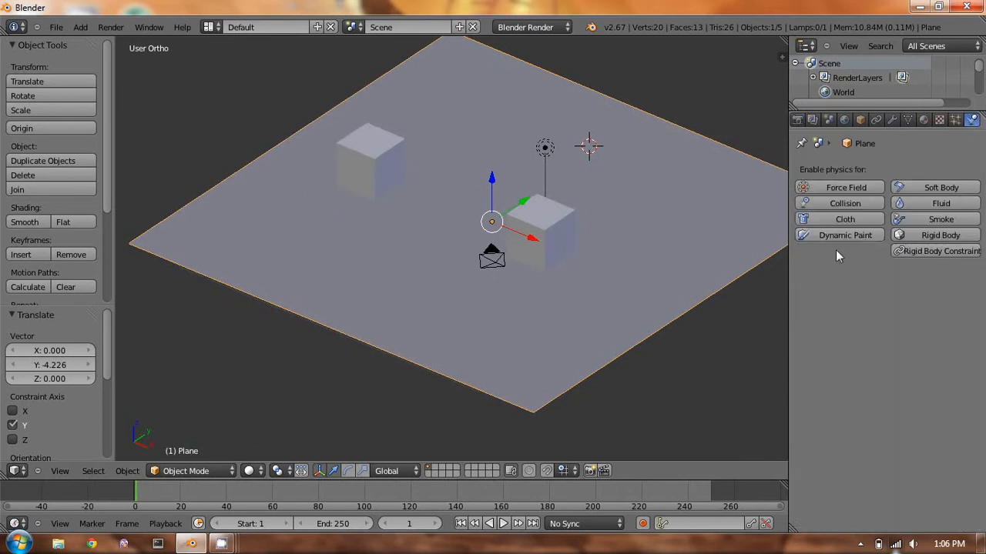
click(928, 235)
middle_drag(611, 262, 616, 216)
click(909, 295)
click(913, 264)
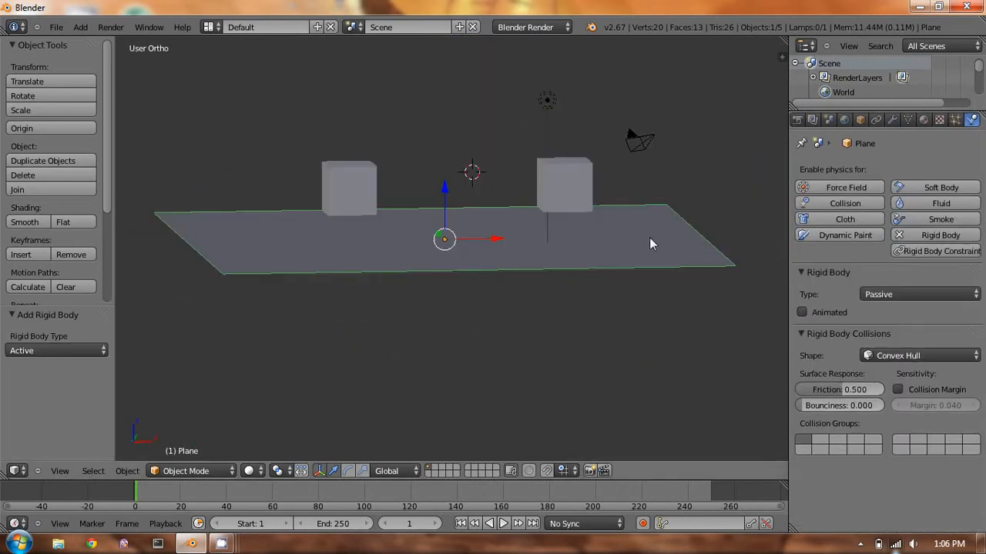
Add Active rigid body physics to both cubes
right_click(521, 198)
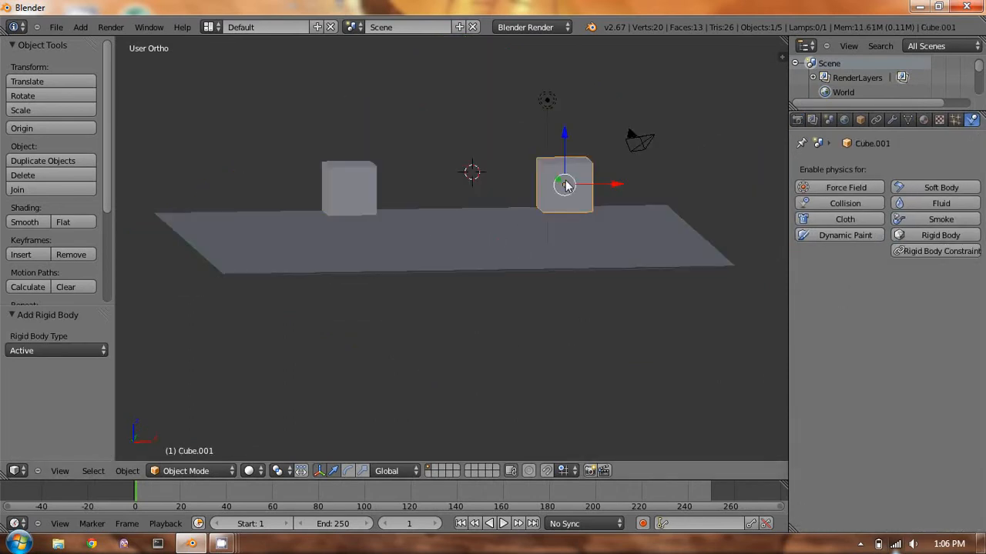
click(938, 235)
right_click(359, 189)
click(928, 234)
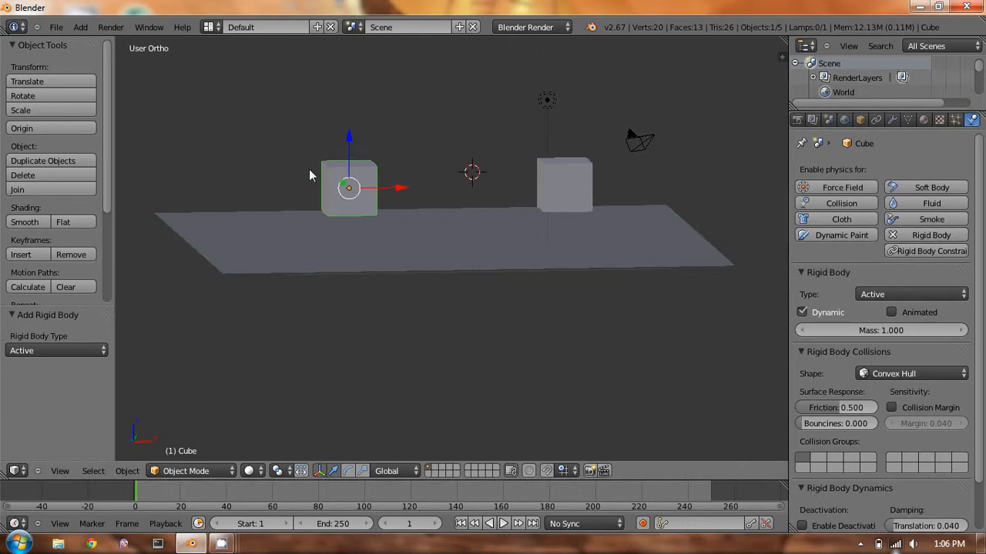
right_click(567, 170)
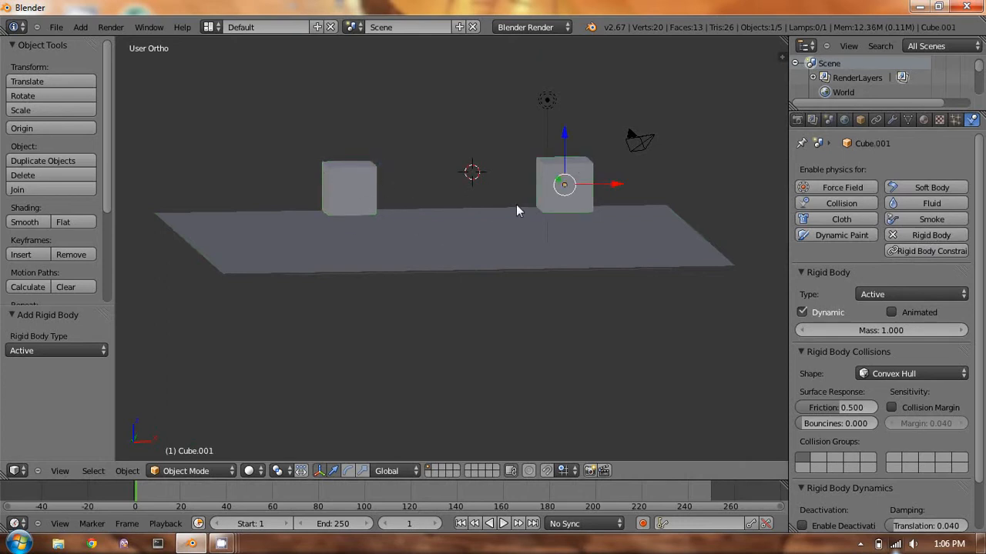
Align the camera to the front view and raise it so both cubes and the floor are framed
key(KP_1)
key(ctrl+alt+KP_0)
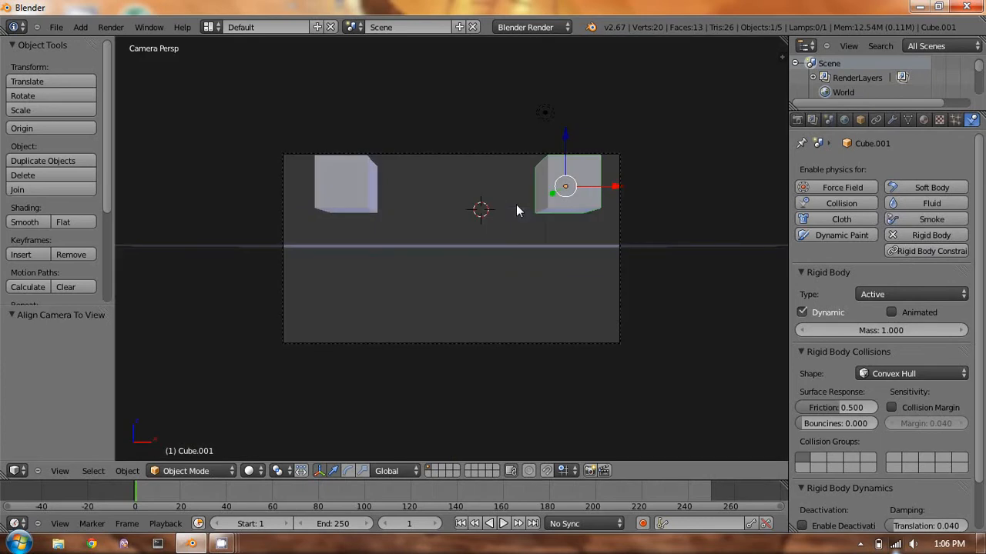
right_click(480, 154)
key(g)
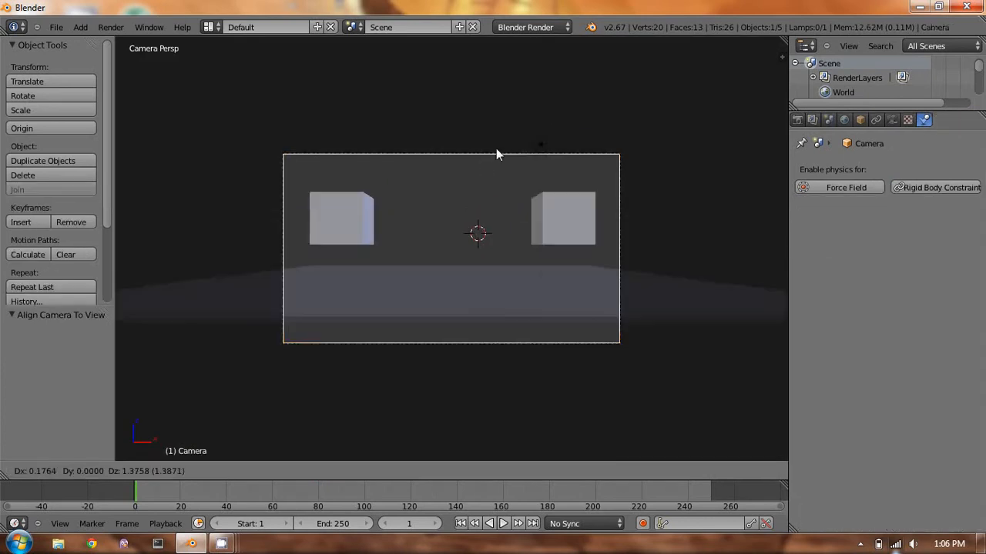
click(498, 183)
Delete the lamp from the scene
right_click(550, 165)
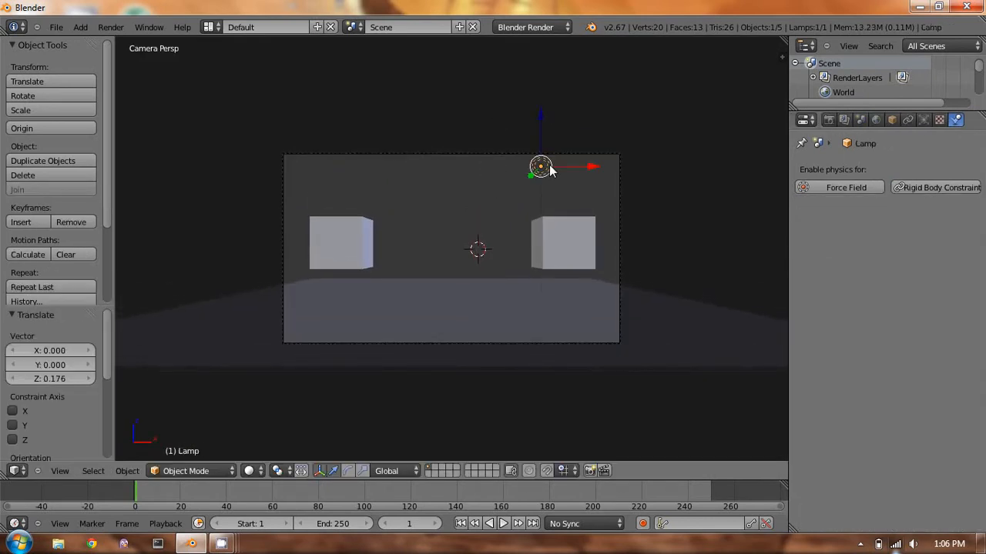
key(x)
click(549, 166)
Insert a keyframe on the left cube at frame 1 and enable and keyframe Animated for both cubes
right_click(347, 248)
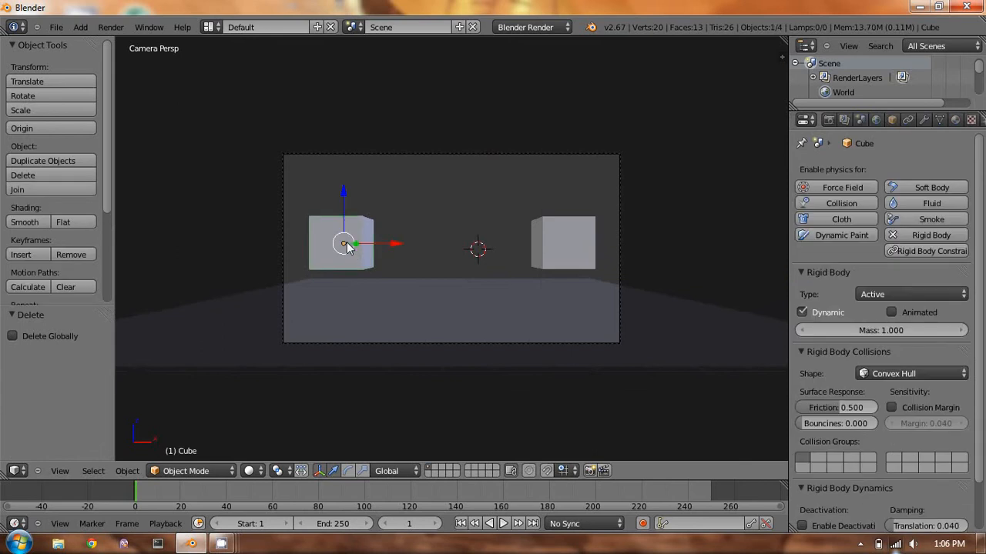
key(i)
click(489, 281)
click(894, 313)
right_click(589, 225)
click(891, 312)
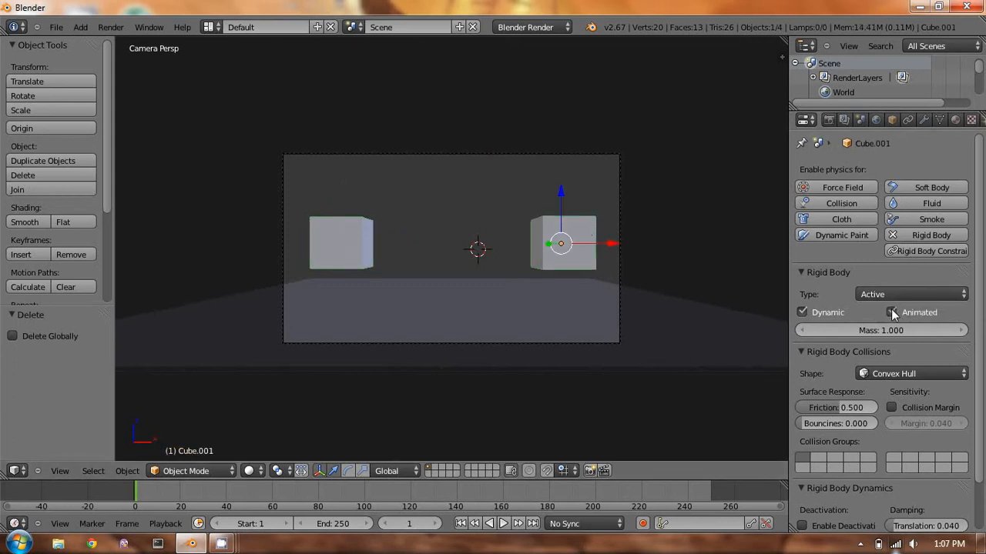
key(i)
Move the left cube about 2.09 units along X toward the other cube and go to frame 39
right_click(331, 247)
key(g)
key(x)
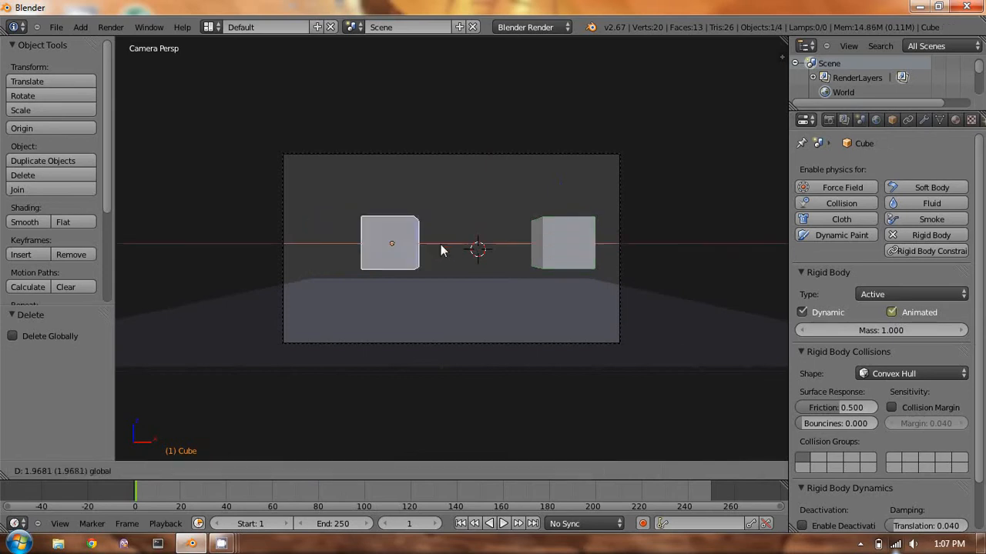
click(440, 248)
click(234, 494)
drag(234, 493, 223, 495)
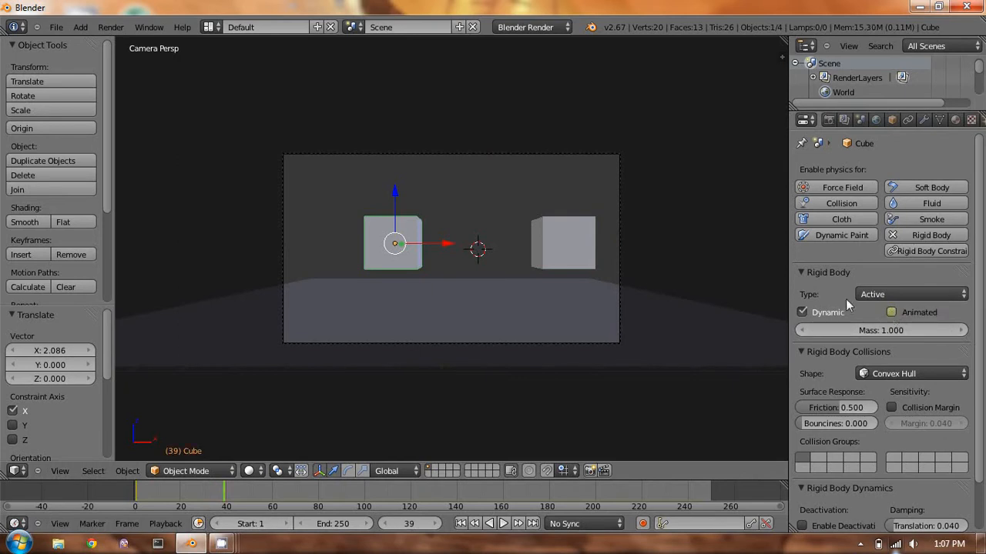
Disable and keyframe Animated on the right cube at frame 39, move it about -2.88 units along X, and return to frame 1
right_click(560, 236)
click(890, 312)
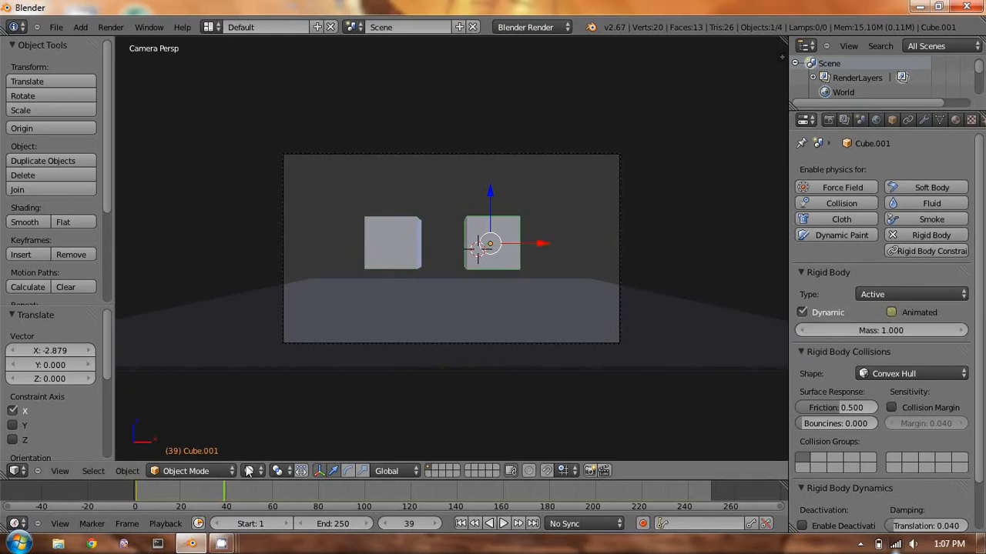
click(136, 490)
drag(130, 491, 224, 491)
right_click(373, 254)
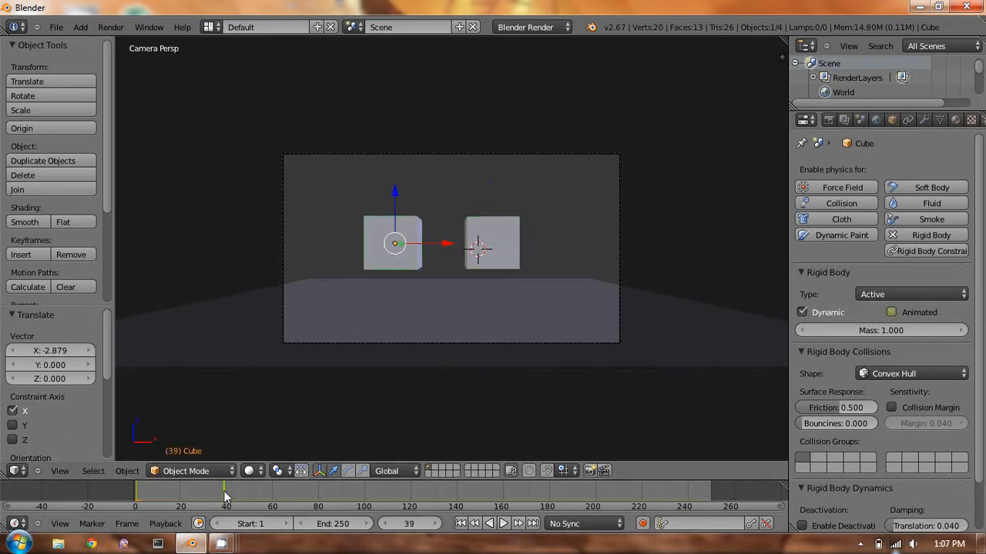
drag(224, 491, 138, 491)
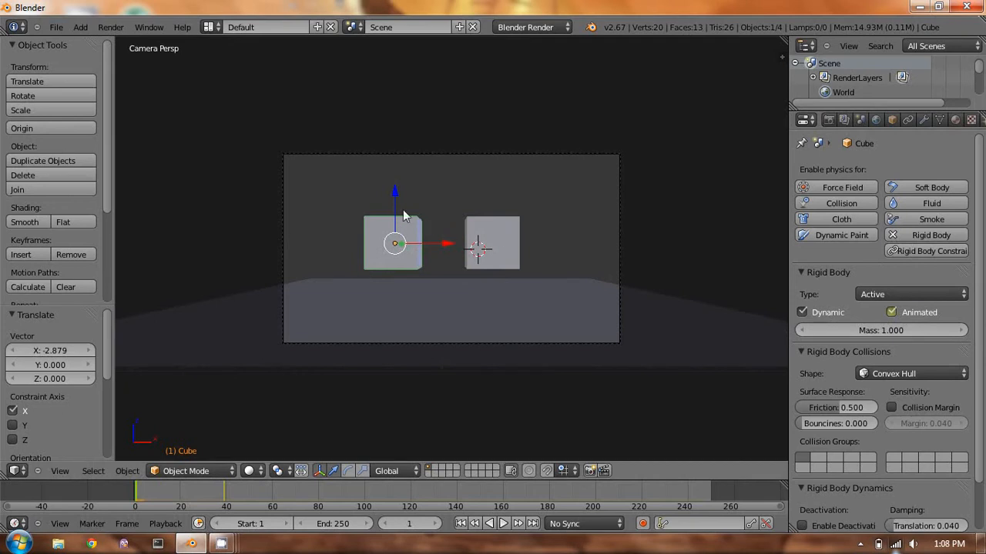
click(56, 27)
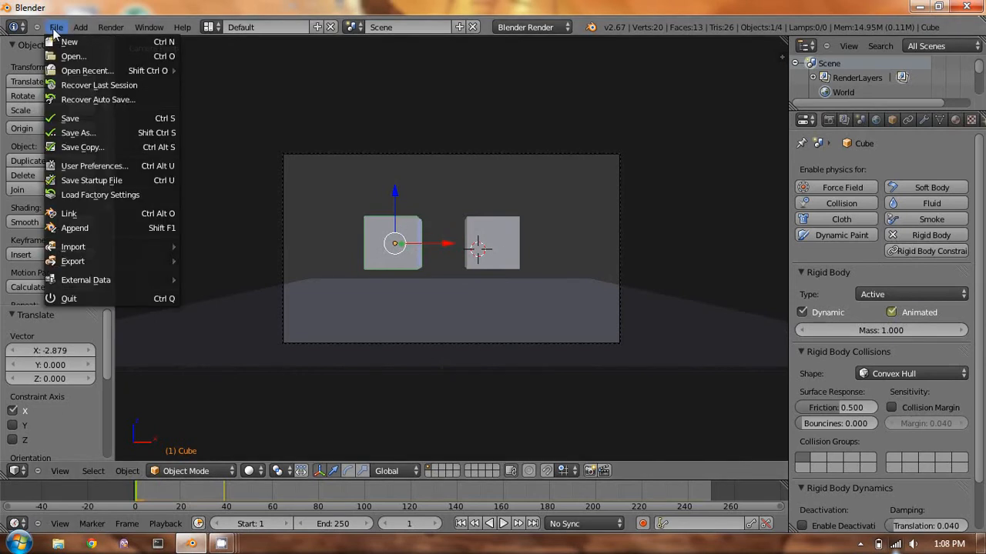
click(105, 167)
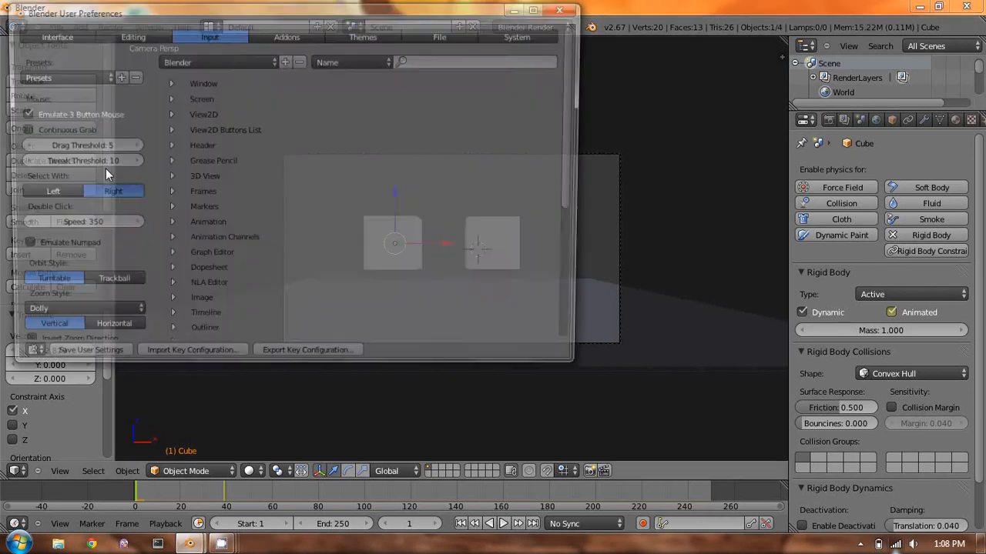
click(566, 7)
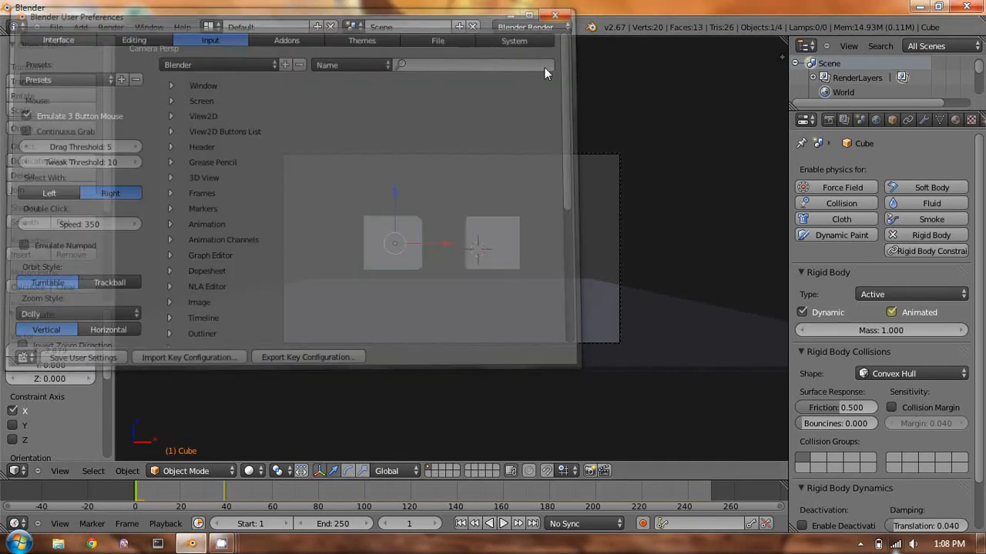
Find the fracture add-ons in the user preferences by searching "fra" and enable Object: Fracture Tools
click(56, 27)
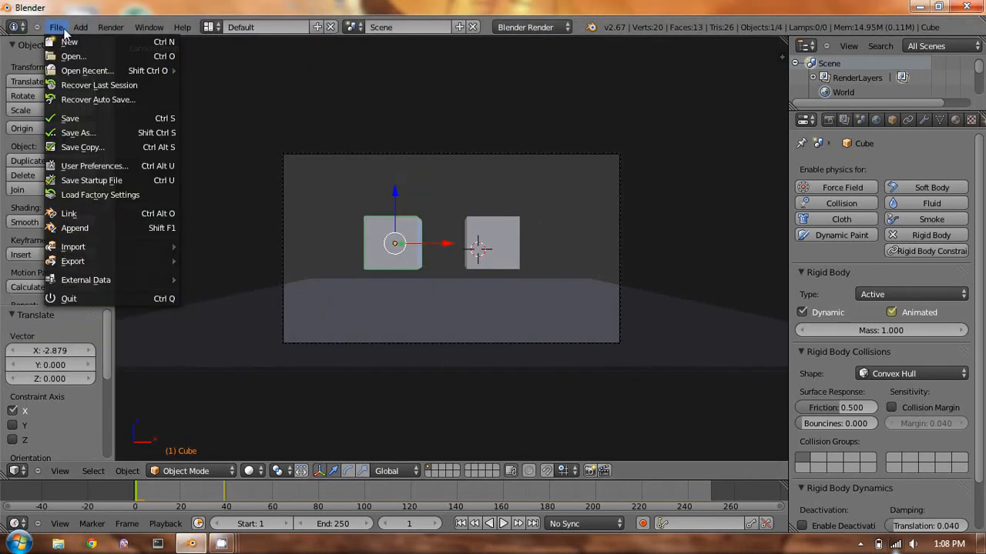
click(89, 168)
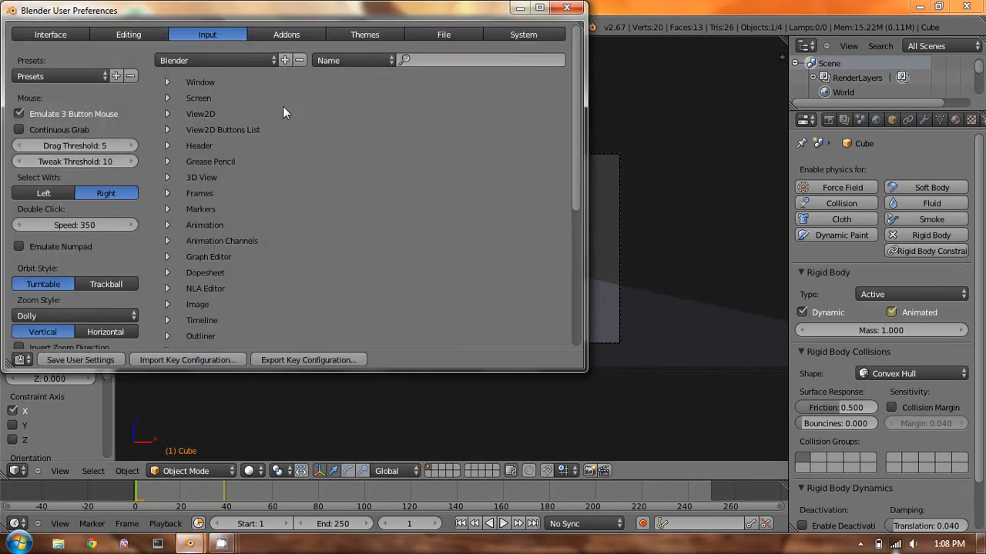
click(289, 34)
click(94, 57)
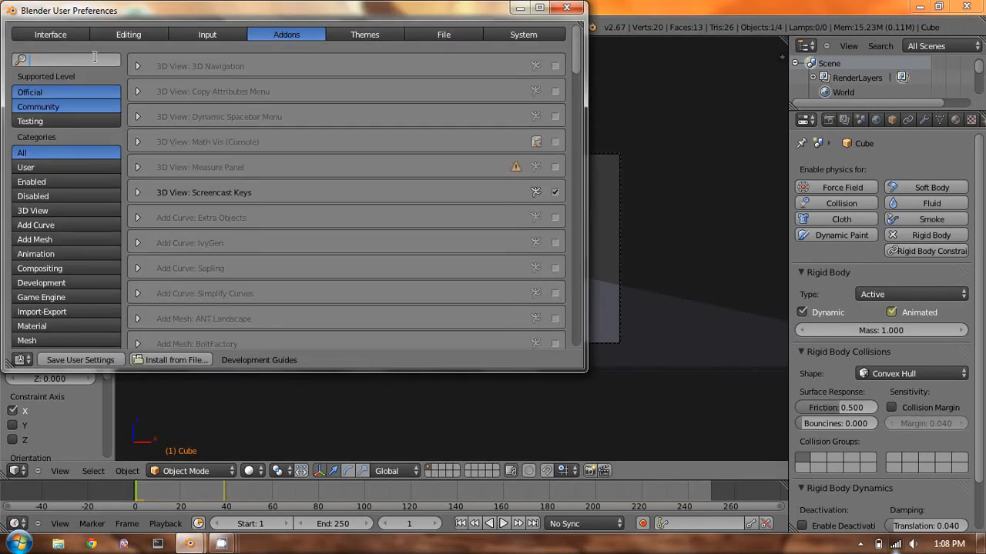
text(fra)
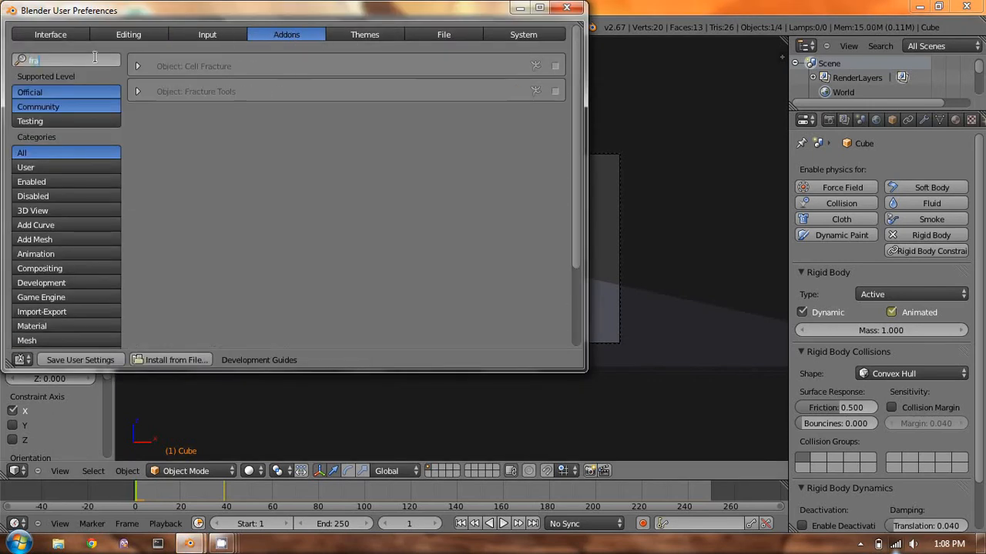
click(555, 91)
click(554, 91)
click(569, 8)
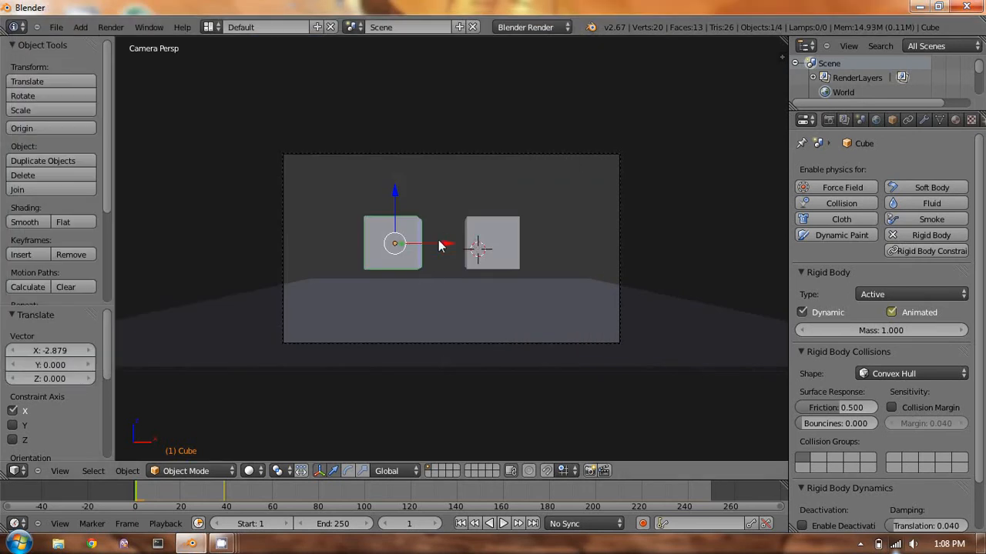
Move the left cube about -2.2 units along X and insert a LocRot keyframe at frame 1
drag(442, 244, 385, 245)
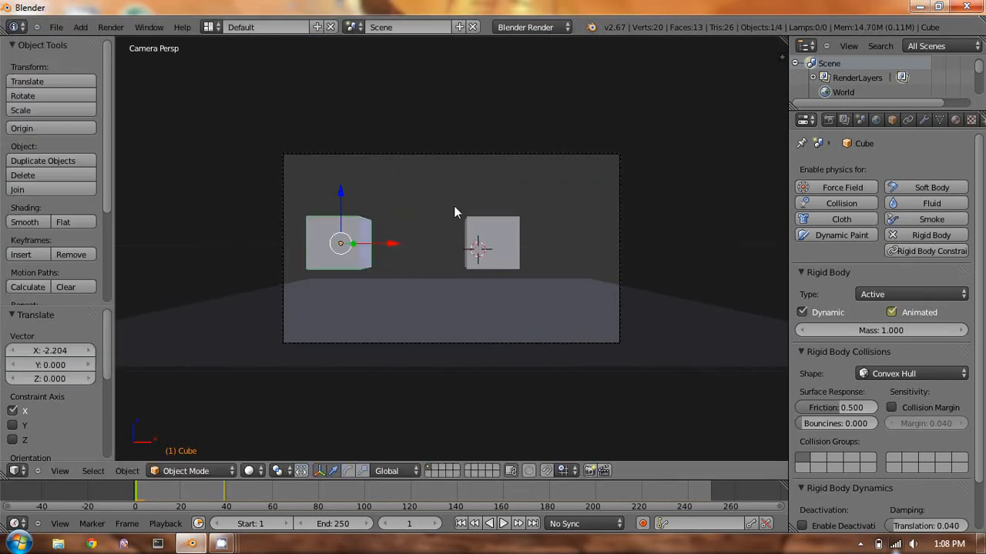
key(i)
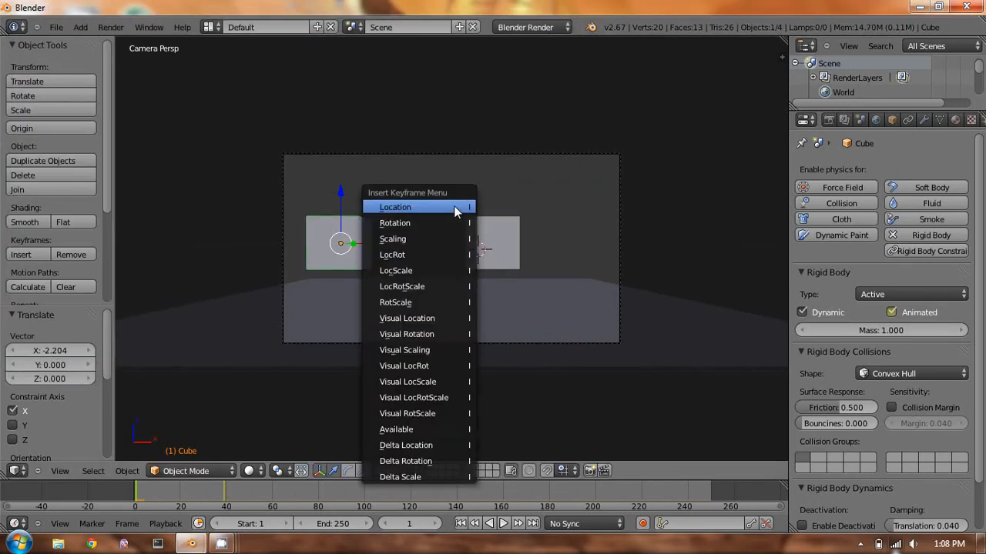
click(444, 254)
Fracture the left cube into 50 shards with Fracture Object and check the result in wireframe
key(space)
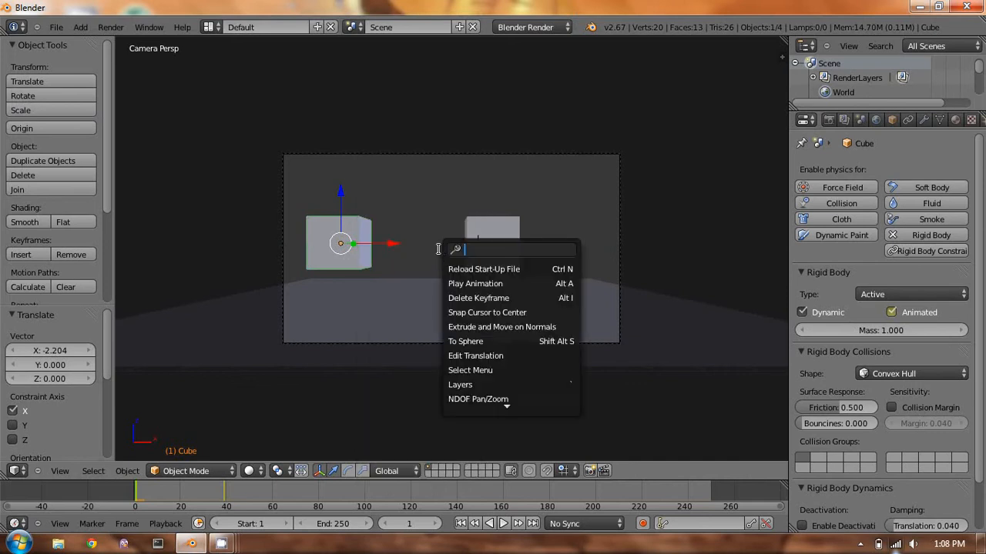
text(frac)
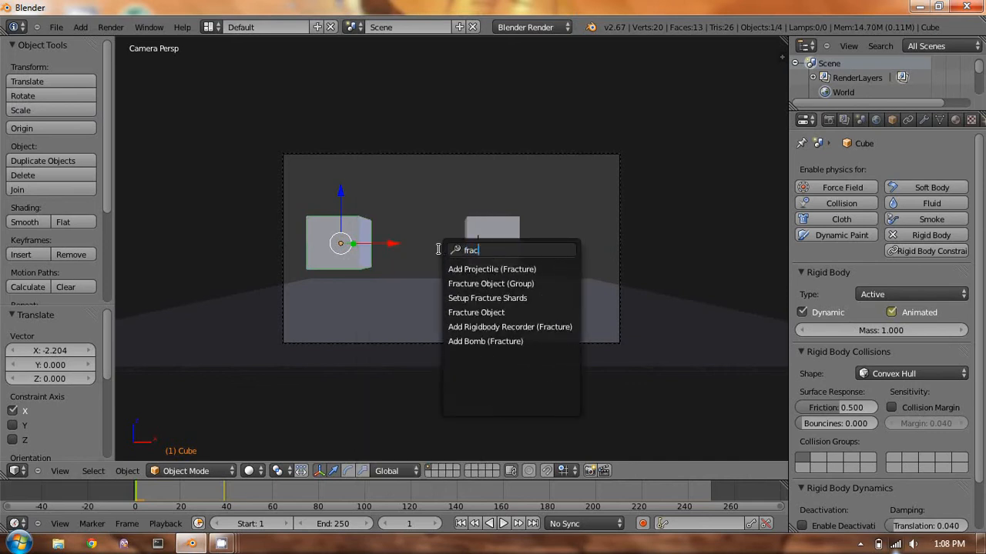
click(521, 312)
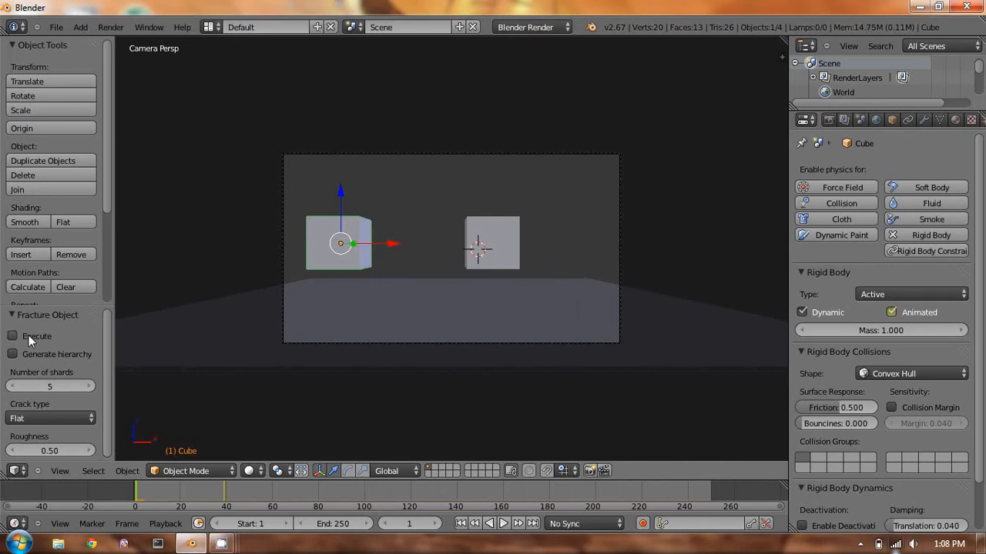
click(50, 388)
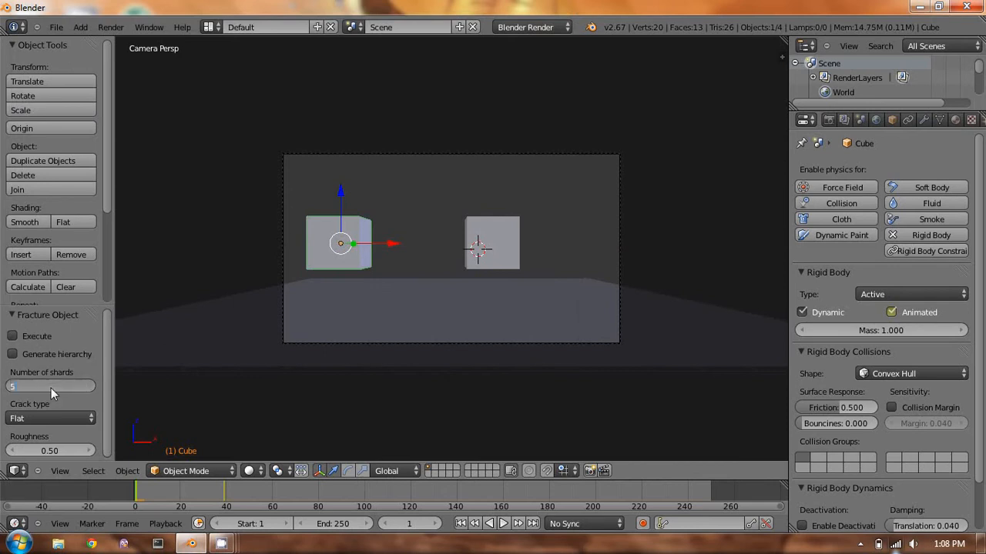
text(50)
key(Return)
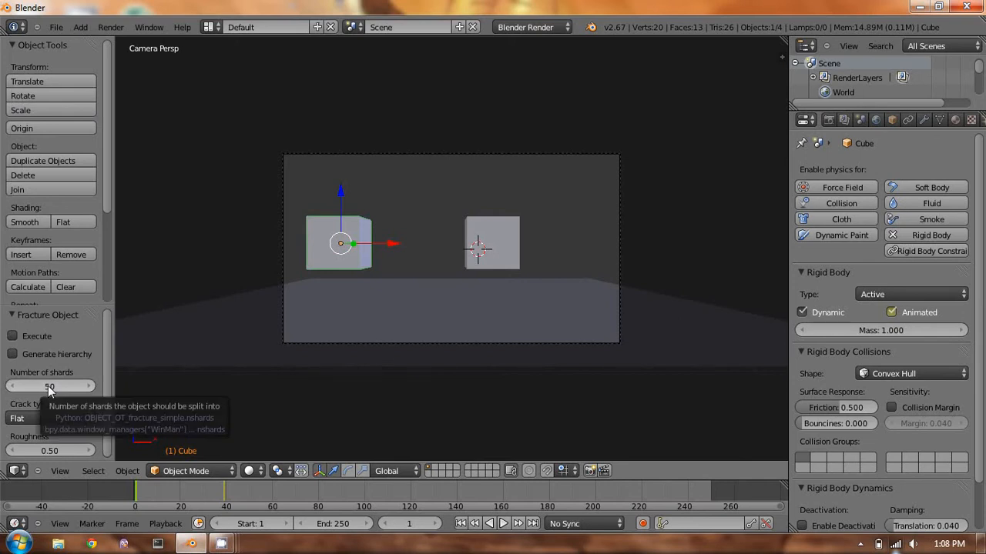
click(34, 336)
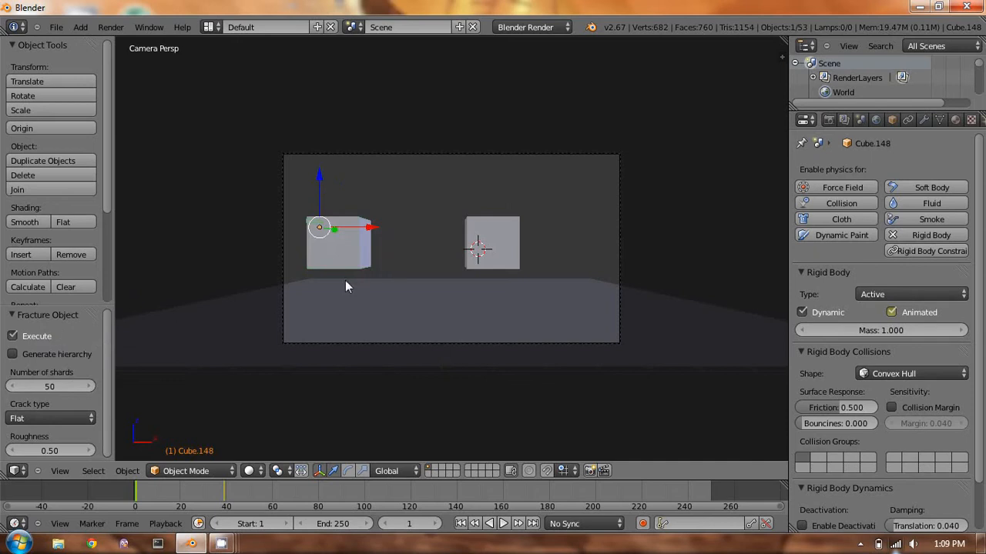
key(z)
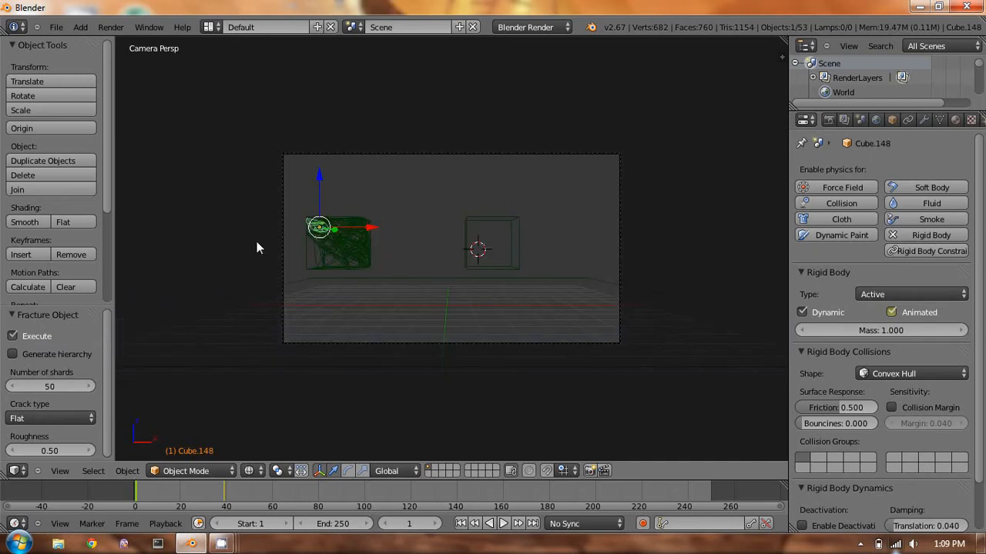
key(z)
Fracture the right cube into 50 shards with Fracture Object and check both cubes in wireframe
right_click(516, 229)
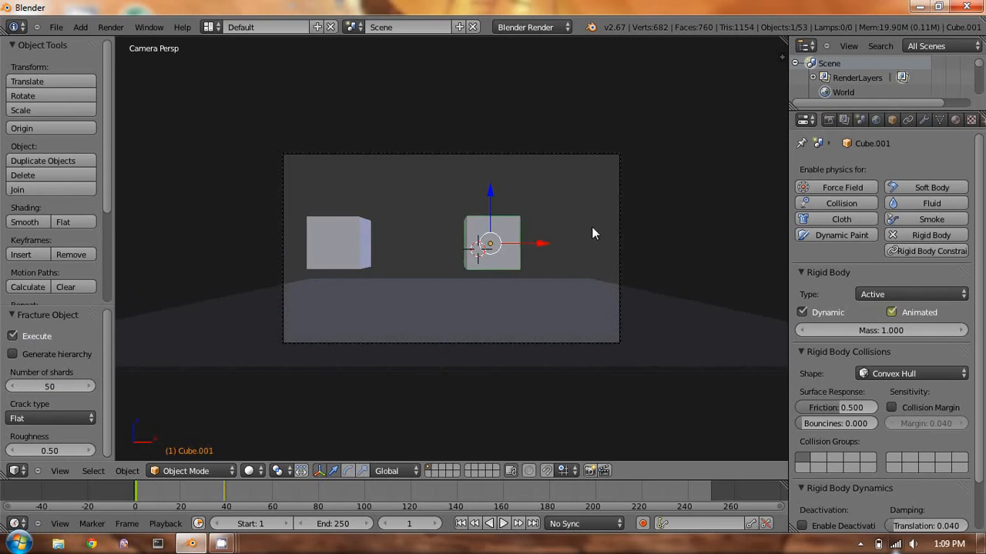
key(space)
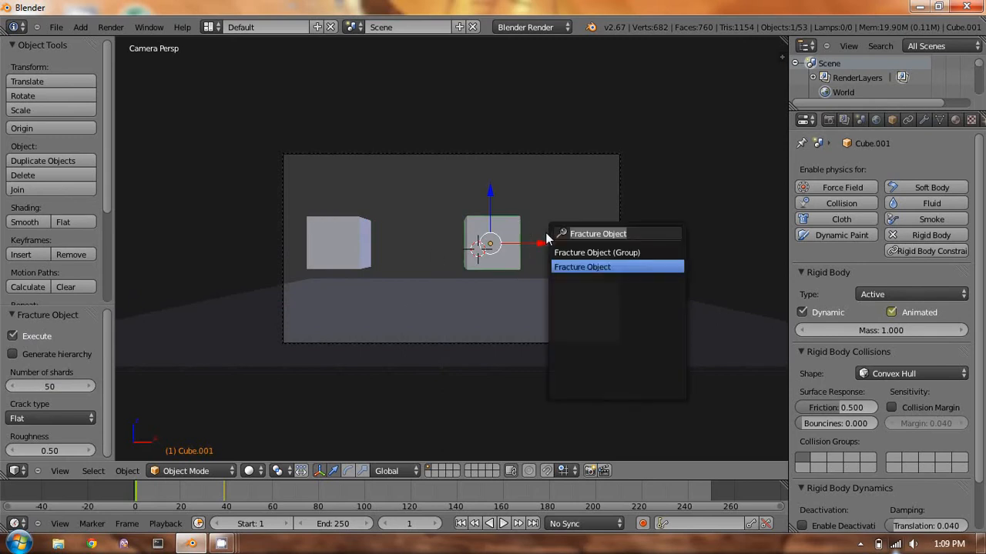
click(572, 267)
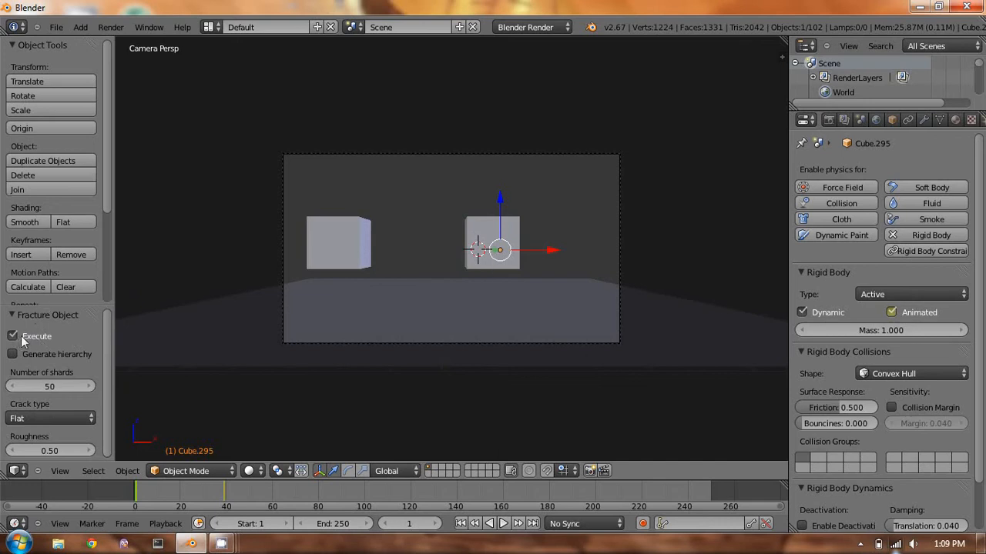
key(z)
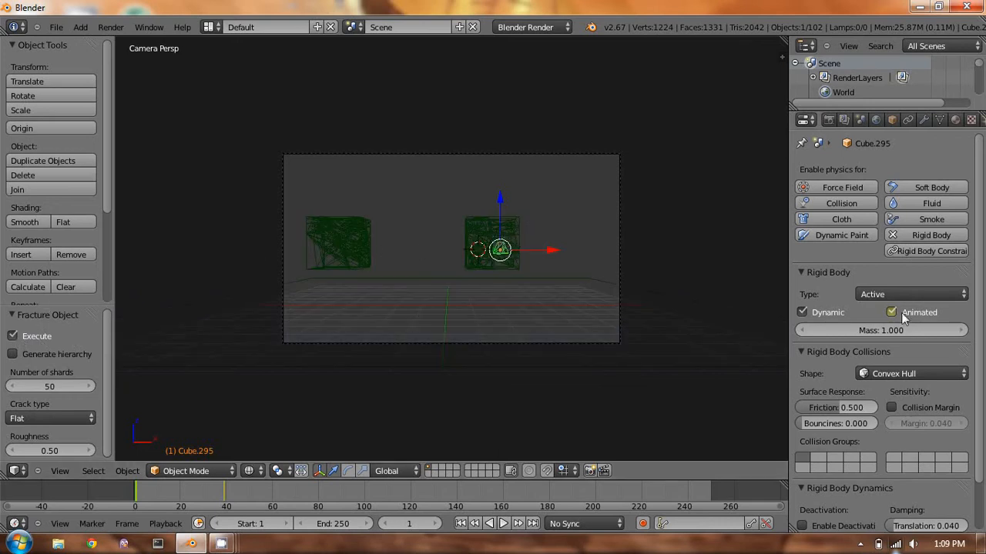
key(z)
Select all shards of the right cube, move them about 2.77 units along X and 0.33 along Z, and insert a LocRot keyframe at frame 1
key(a)
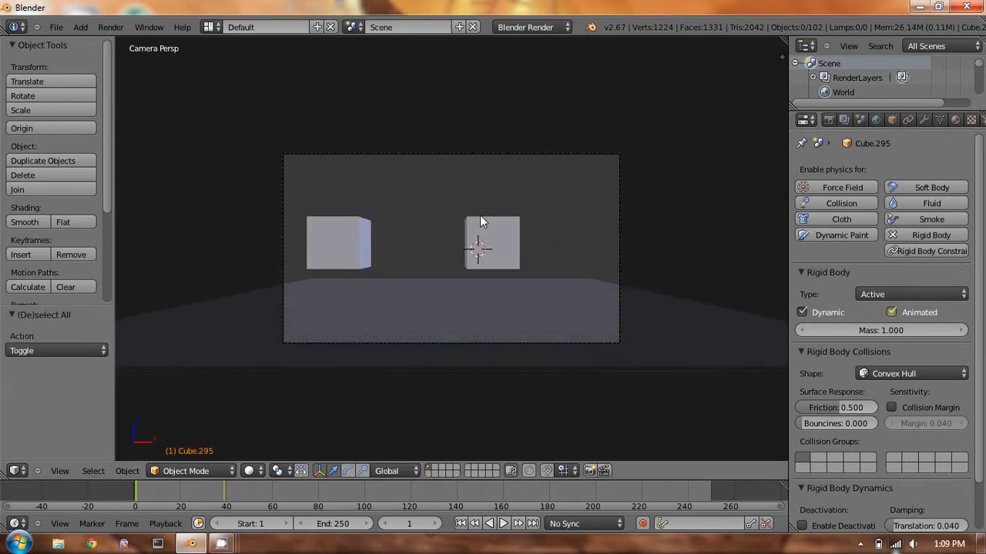
right_click(502, 233)
right_click(475, 257)
key(a)
key(b)
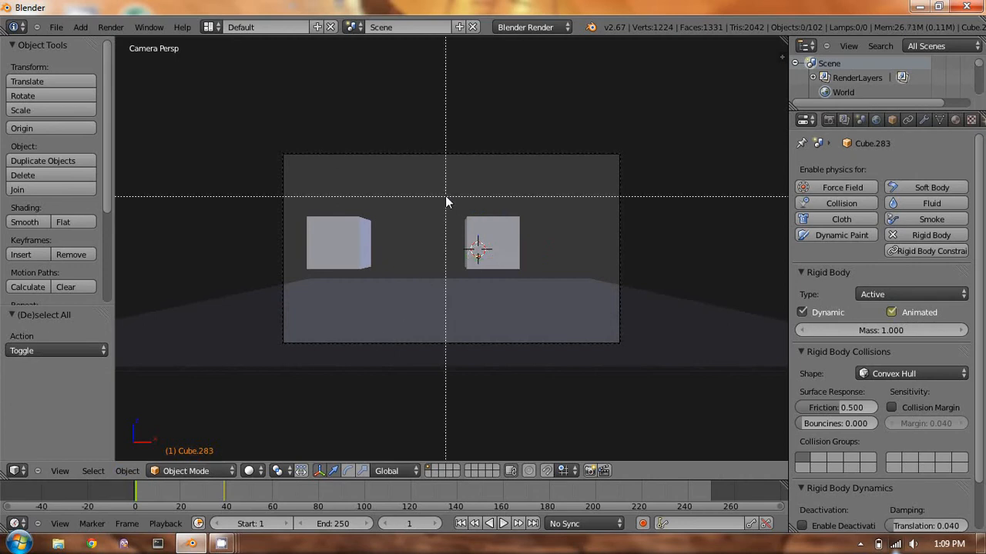
drag(445, 195, 541, 277)
key(g)
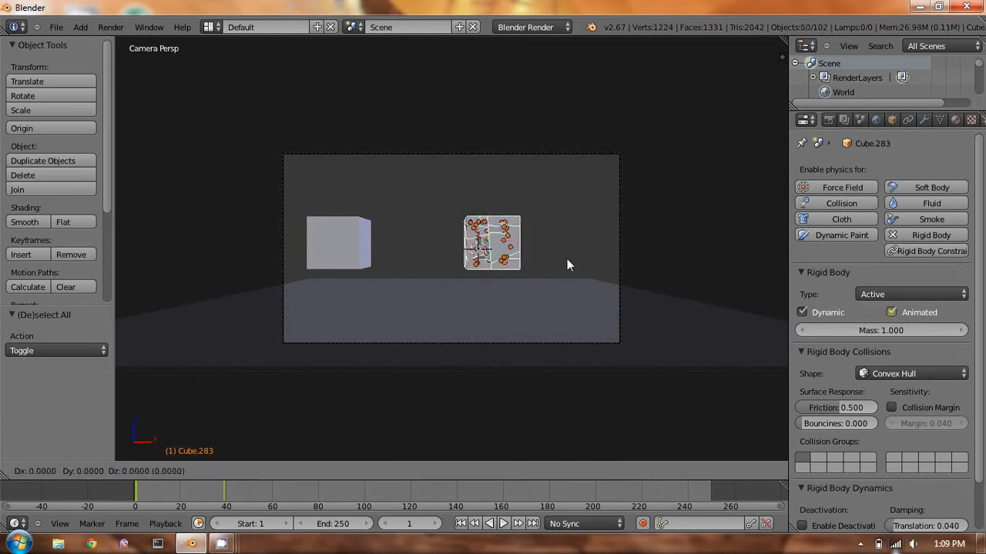
click(605, 247)
key(i)
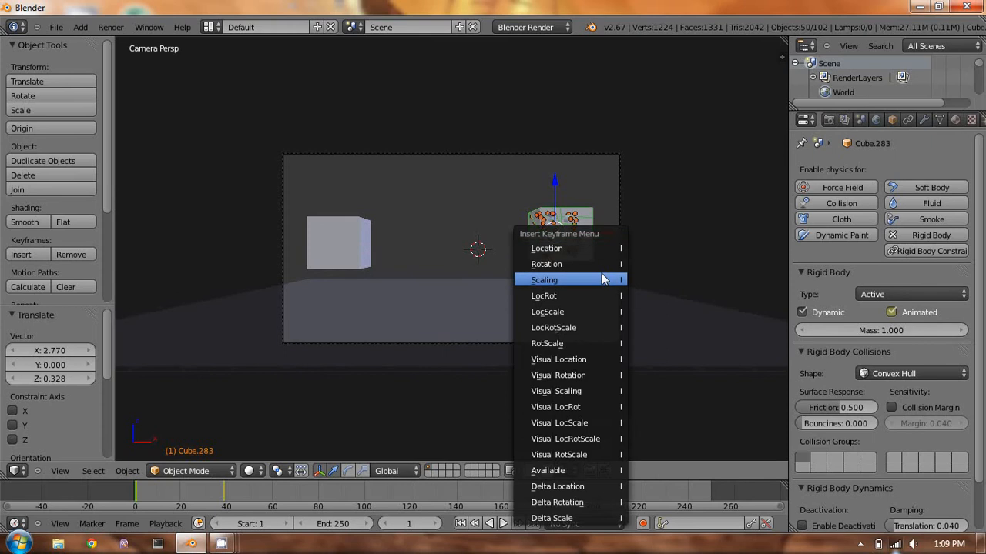
click(597, 299)
Select all shards of the left cube, move them slightly up and outward, and insert a LocRot keyframe at frame 1
key(a)
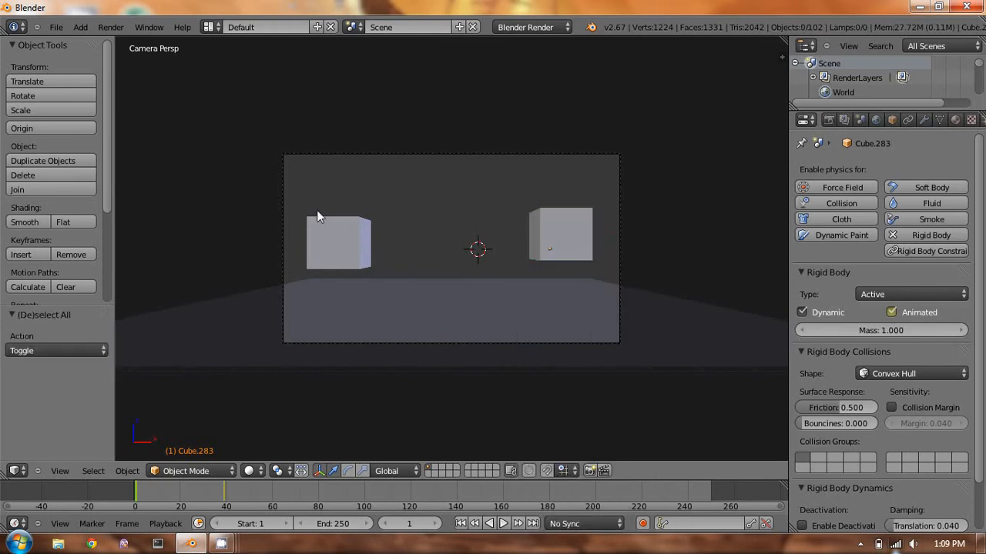
key(b)
drag(291, 211, 396, 271)
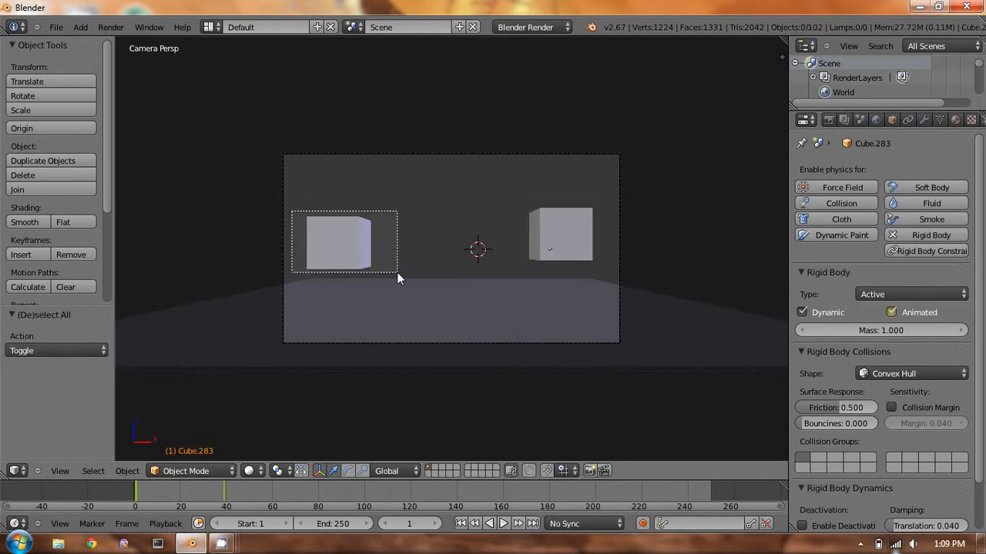
key(g)
click(471, 246)
key(i)
click(464, 241)
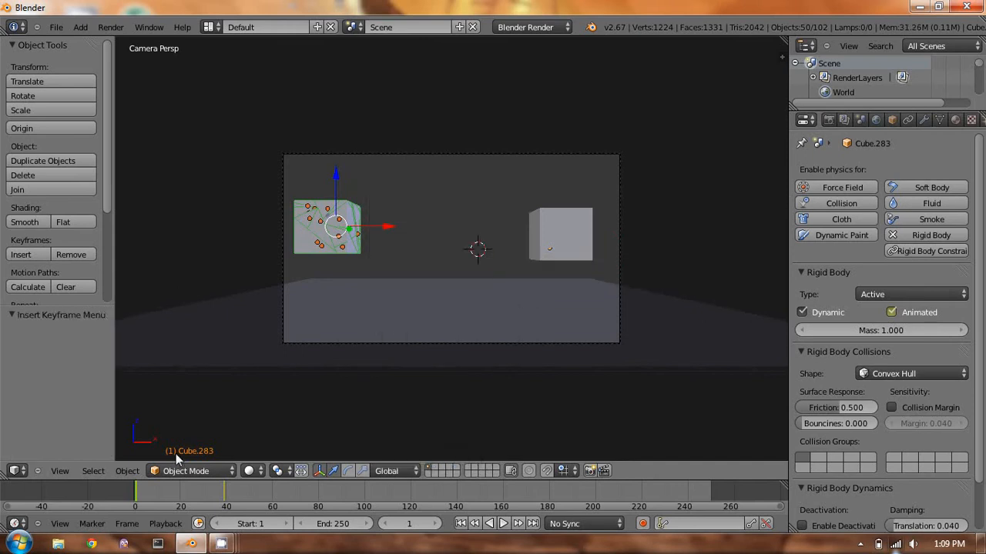
At frame 32, move the left cube's shards about 8.57 units along X past the center and insert a LocRot keyframe
drag(169, 493, 225, 500)
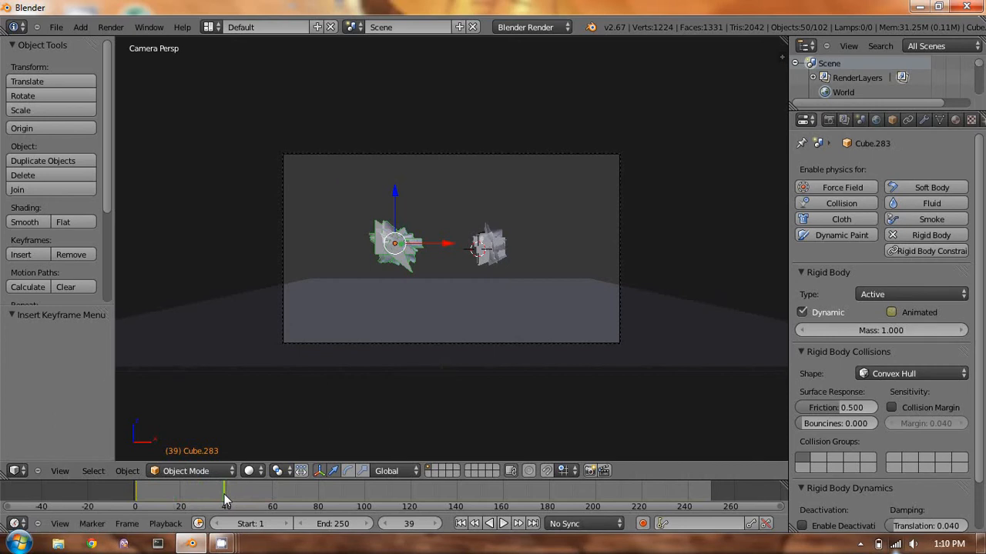
drag(226, 500, 216, 500)
click(892, 311)
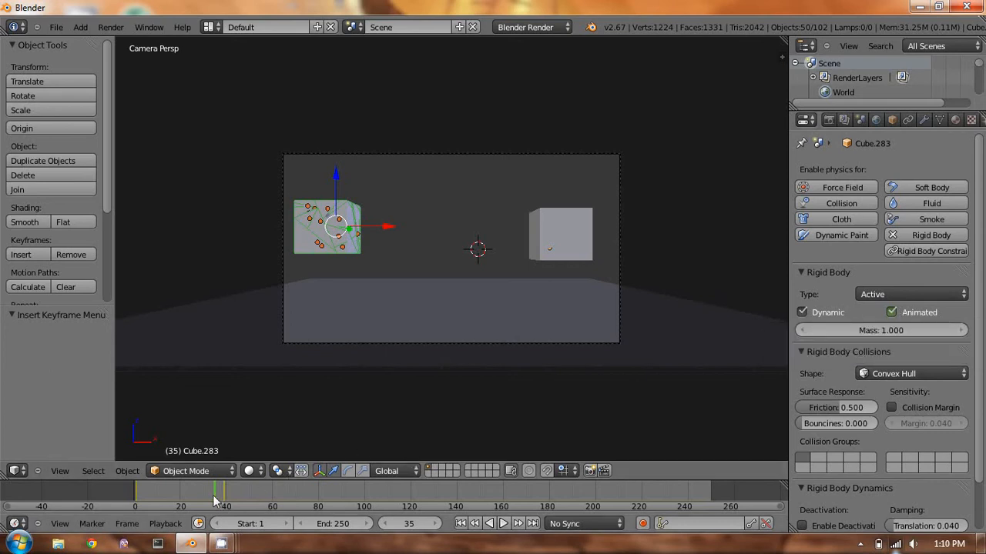
drag(216, 500, 225, 502)
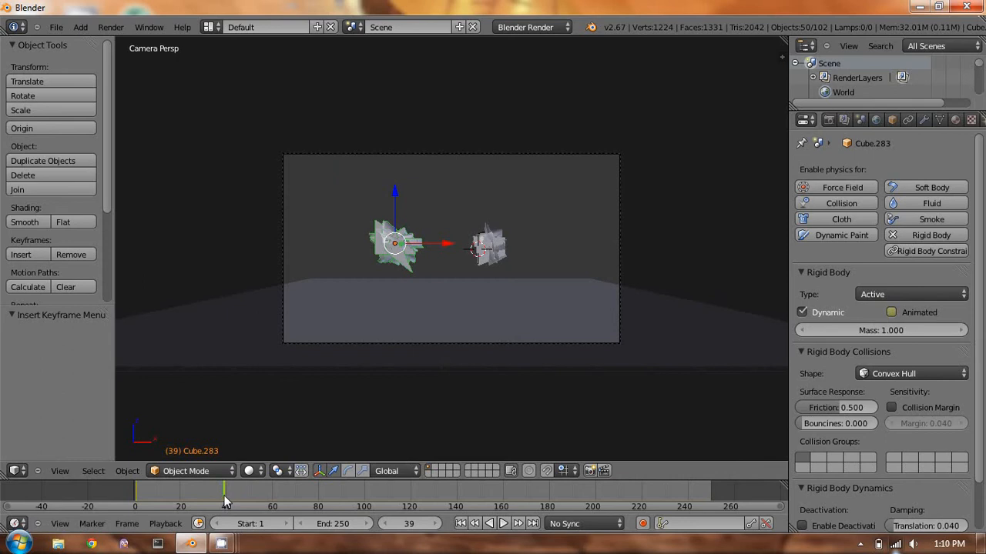
drag(225, 502, 207, 502)
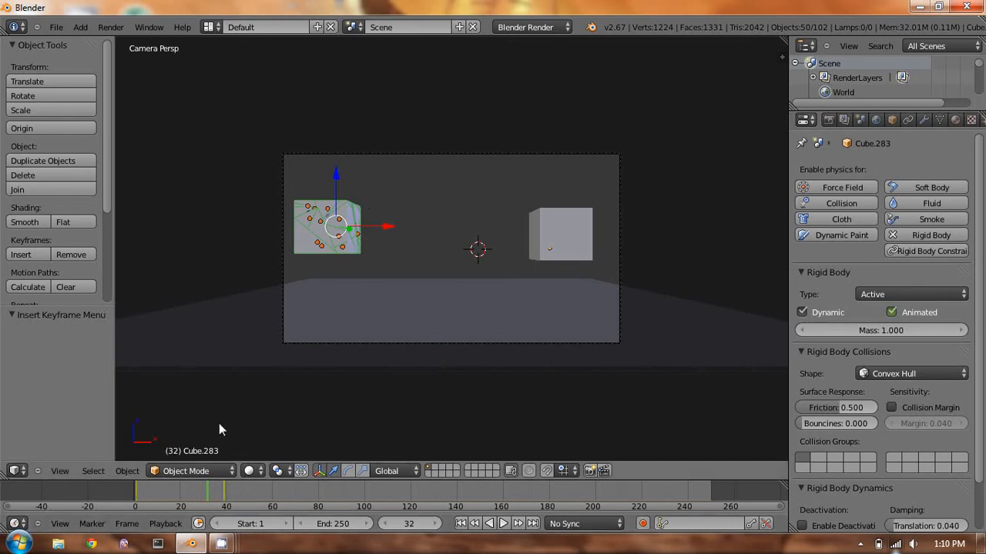
drag(387, 229, 595, 229)
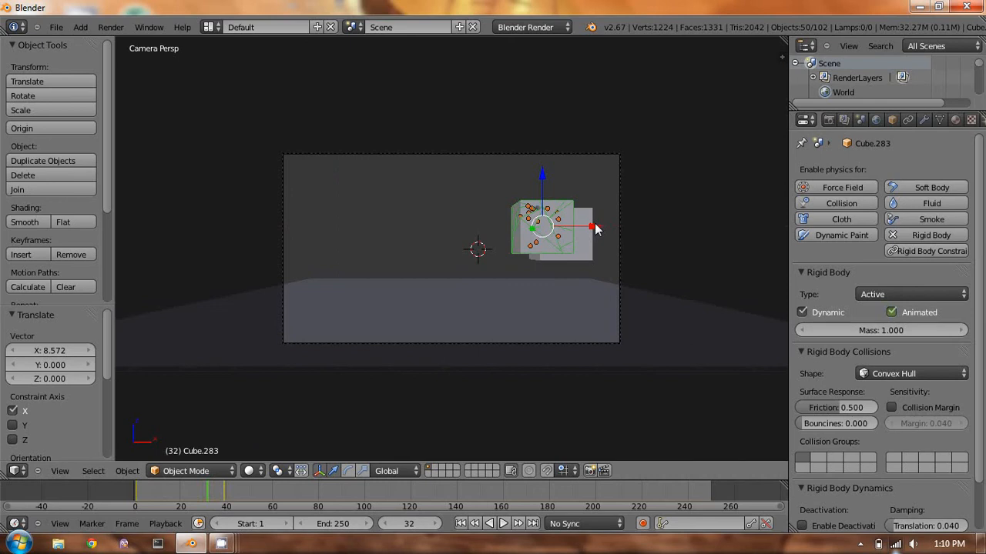
key(i)
click(595, 227)
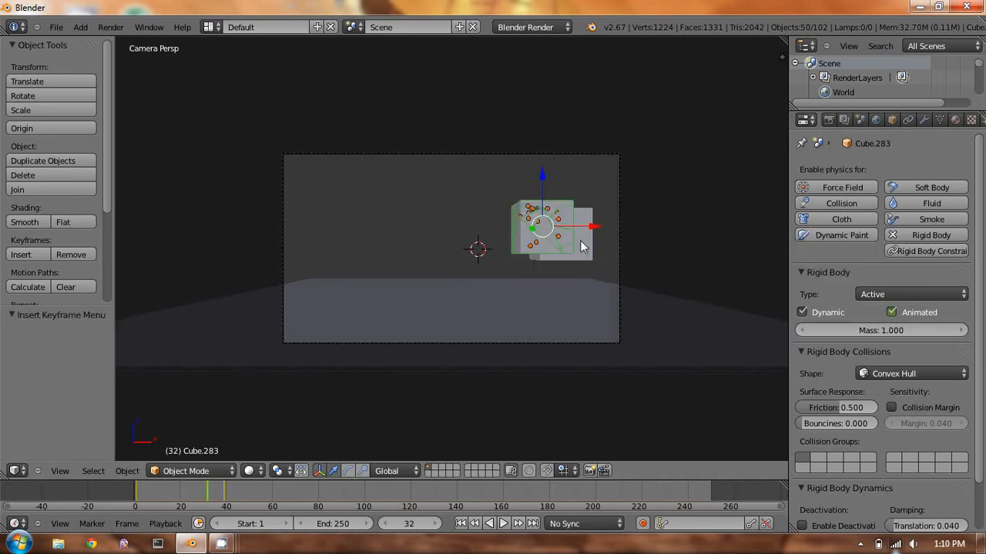
Select the right cube's shards, move them along X to the opposite side at frame 31, insert a LocRot keyframe, and go to frame 14
drag(198, 497, 167, 497)
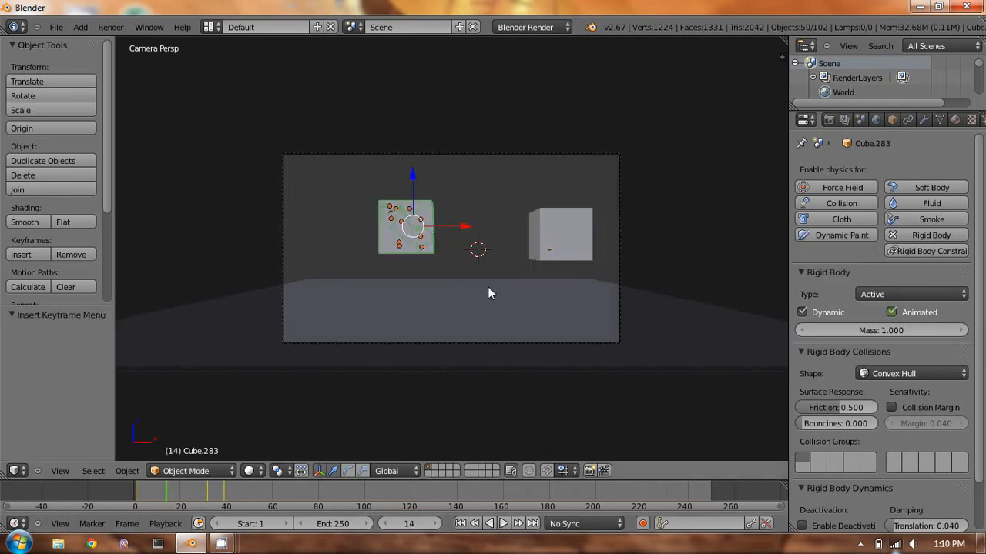
key(a)
key(b)
drag(524, 199, 598, 268)
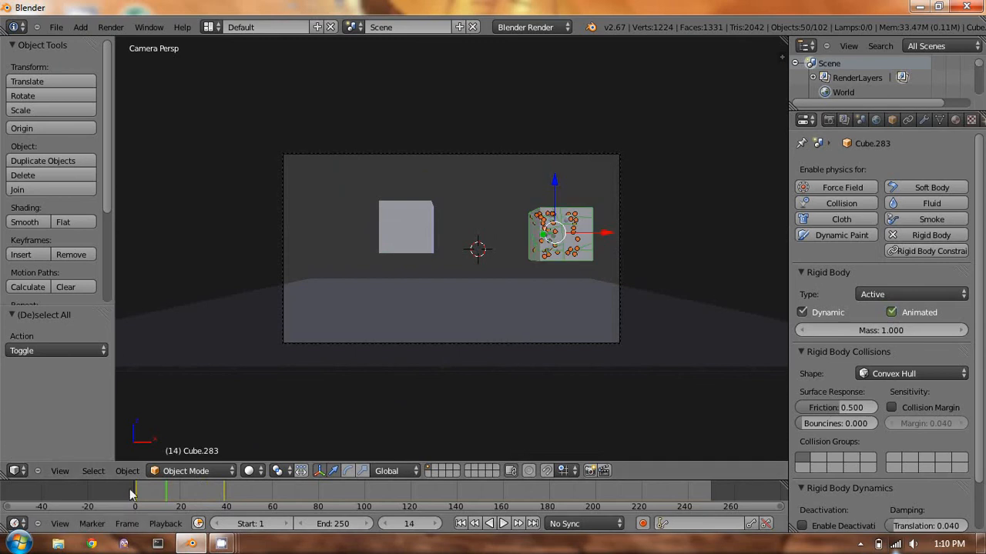
drag(167, 497, 206, 496)
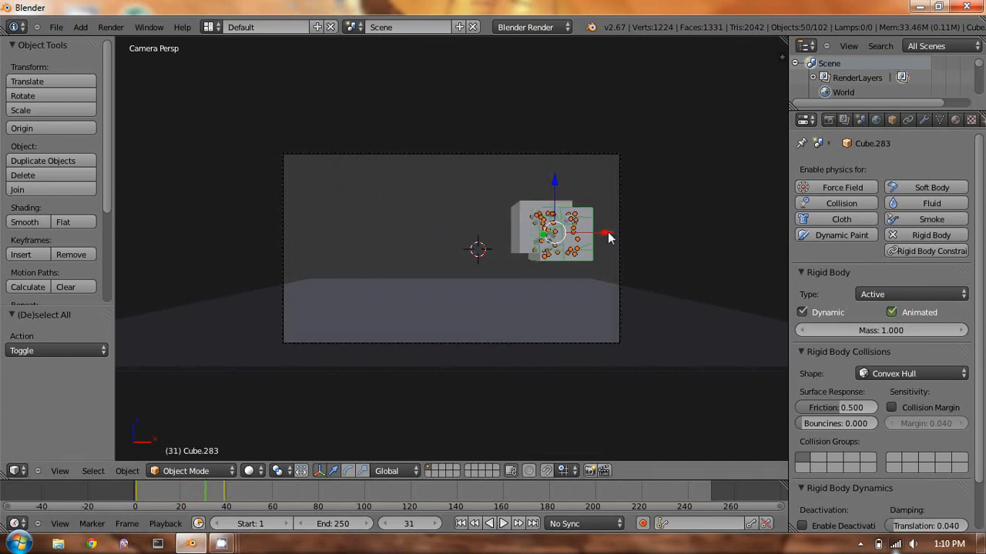
drag(605, 232, 406, 229)
key(i)
click(405, 225)
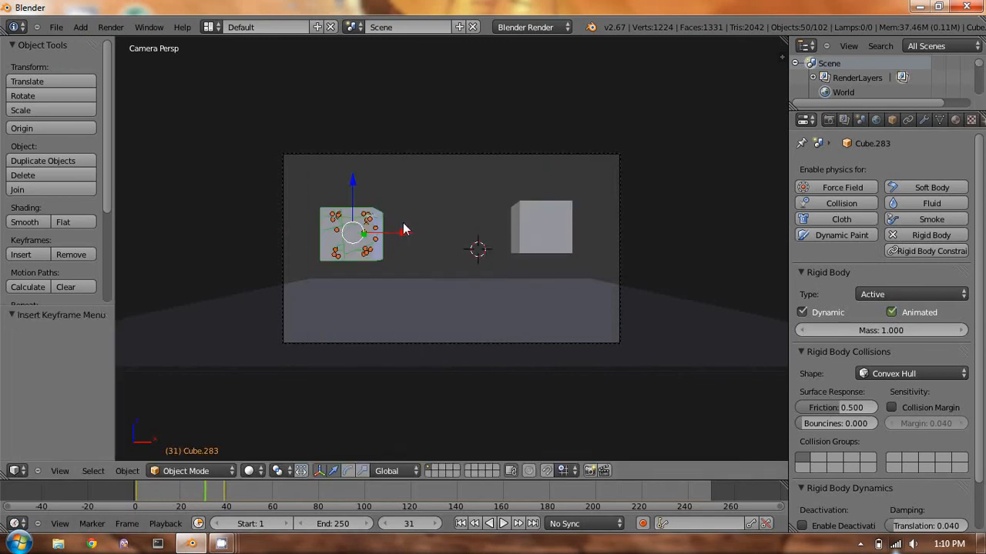
drag(202, 492, 167, 491)
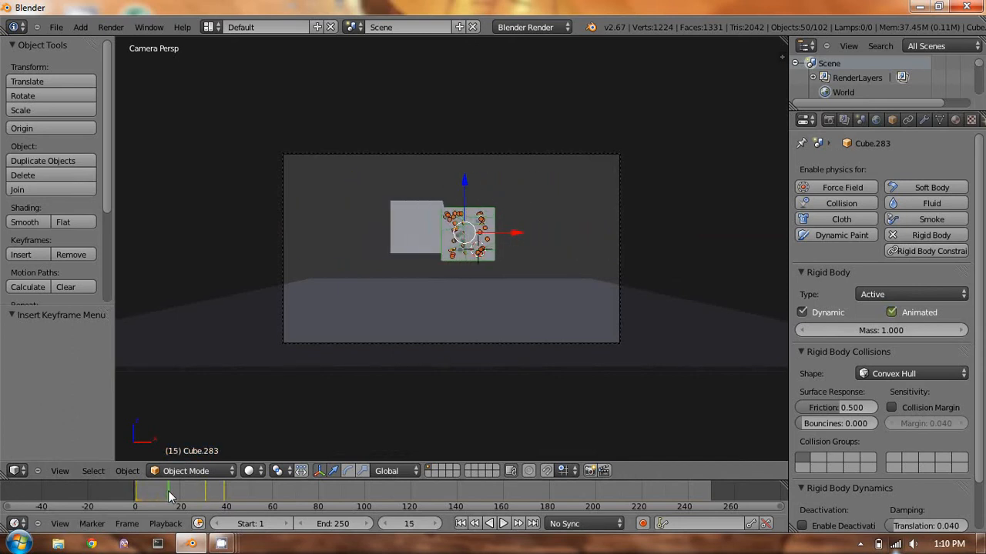
key(Left)
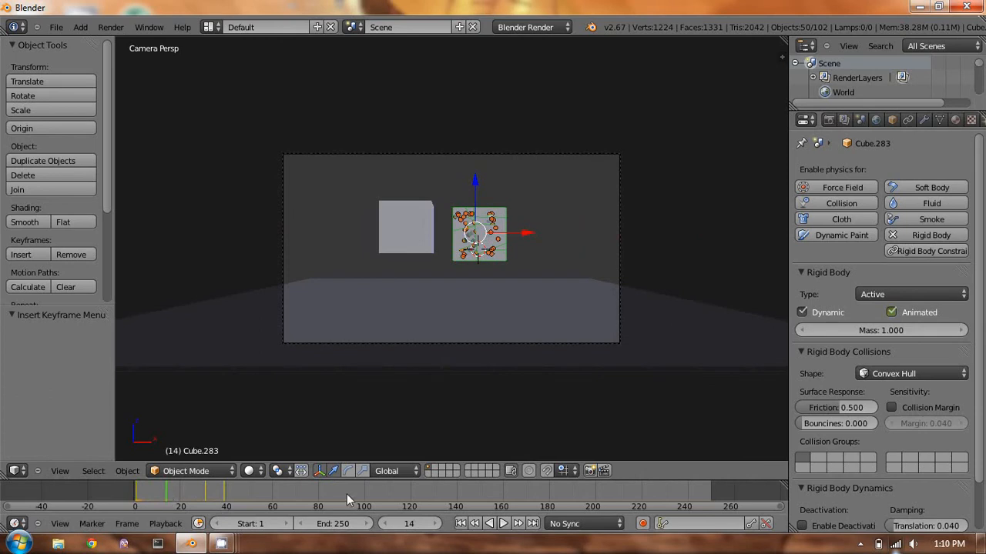
Enlarge the timeline area, split the 3D view, and show a widened DopeSheet editor in the new area
drag(363, 480, 363, 434)
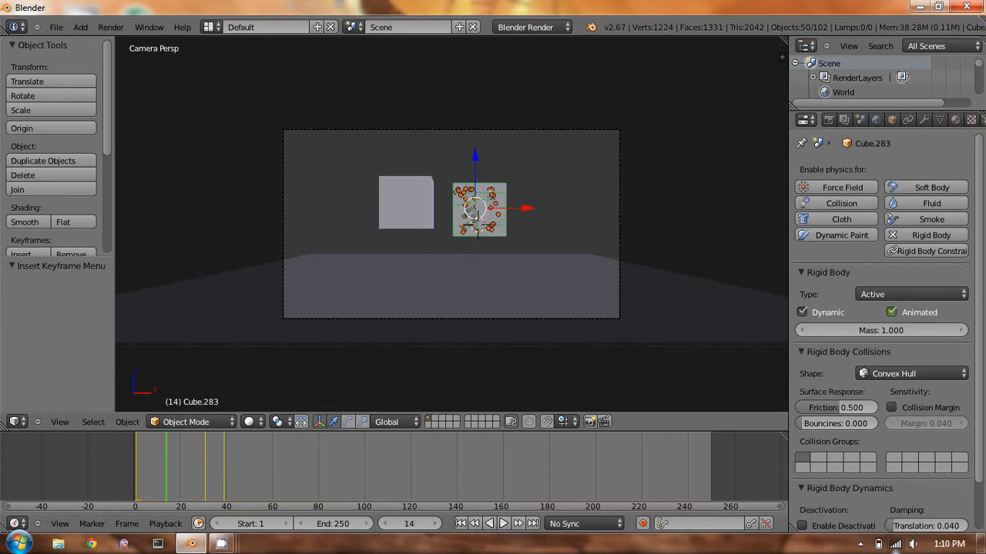
drag(4, 415, 171, 416)
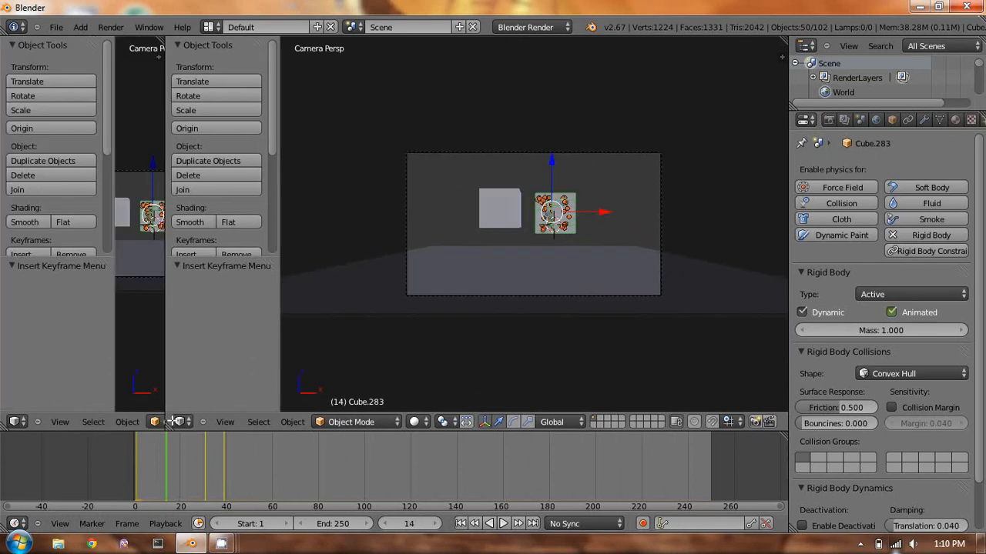
click(14, 422)
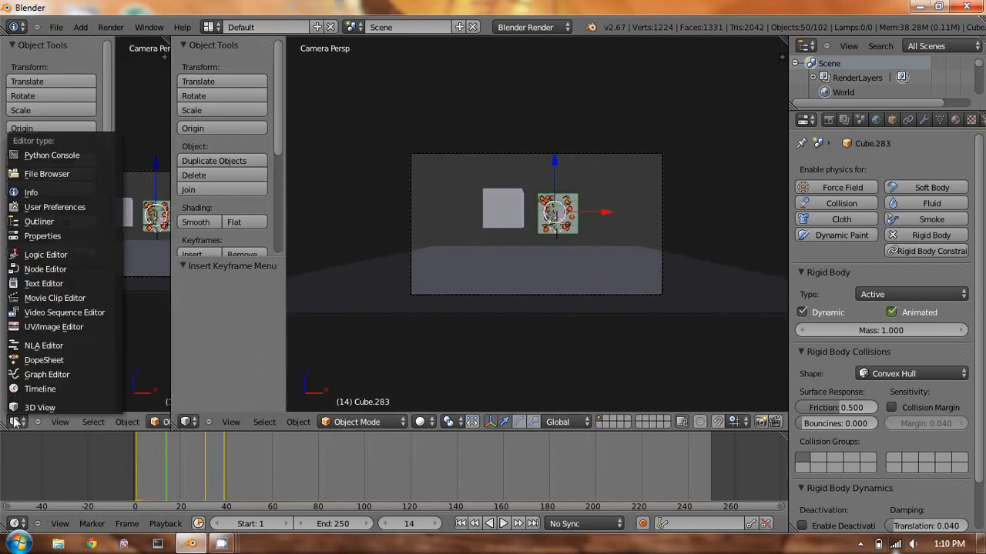
click(74, 360)
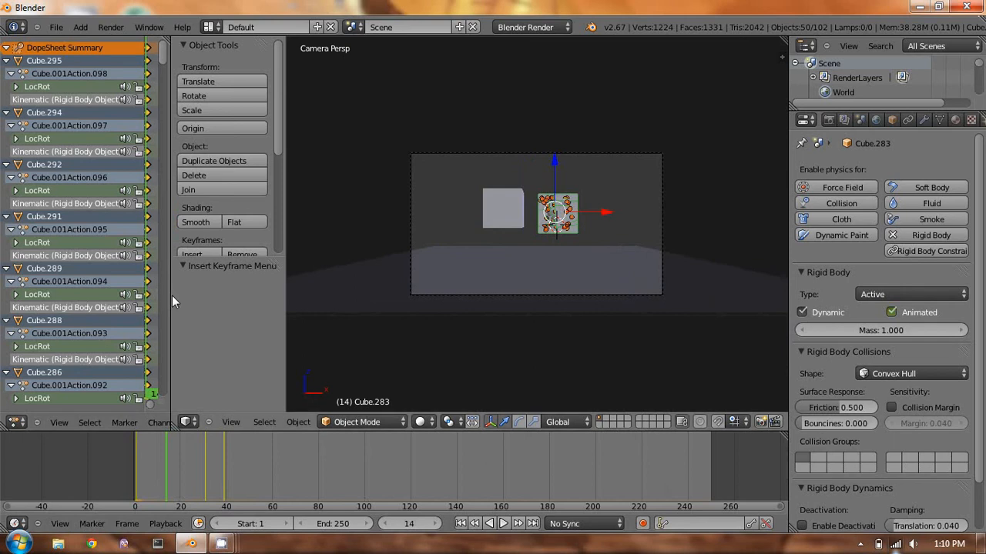
drag(172, 295, 446, 274)
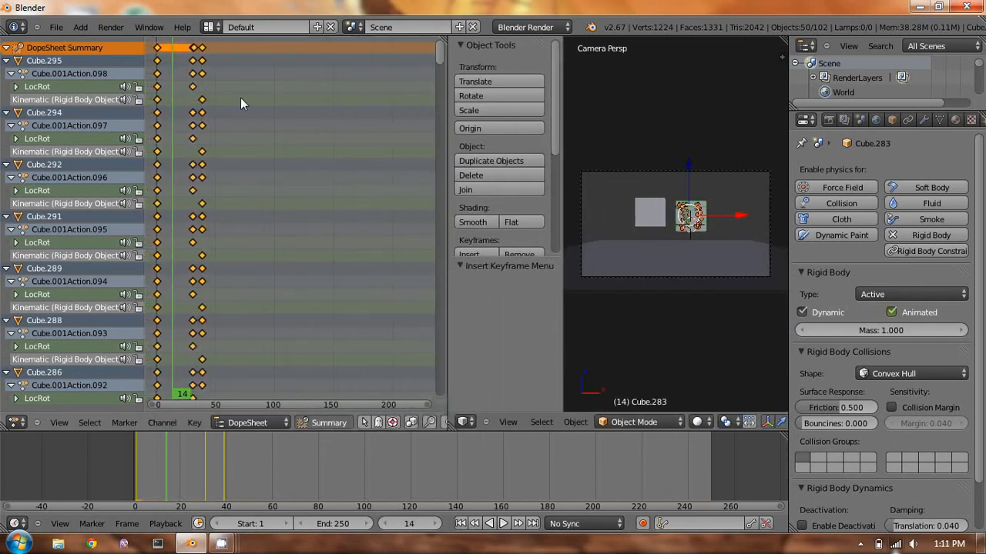
Hide the tool shelf of the 3D view so the camera view fills its area
key(n)
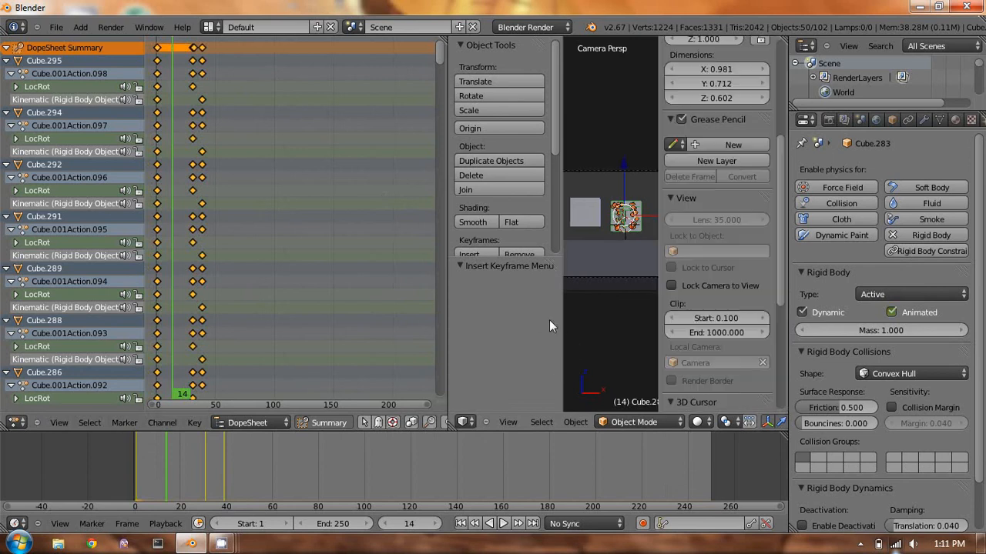
key(n)
key(t)
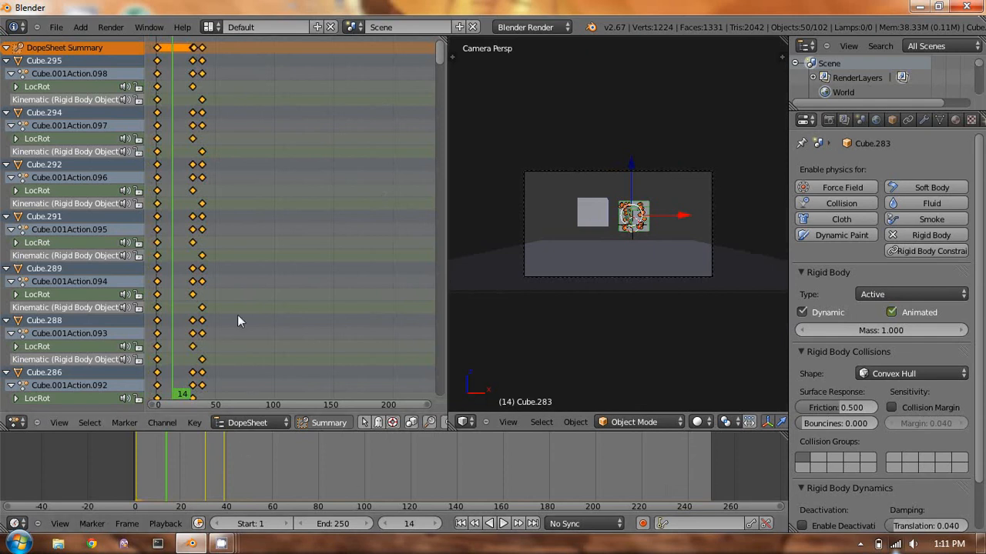
Select the shards' last column of Kinematic keyframes in the DopeSheet summary and move it back to frame 14
click(201, 47)
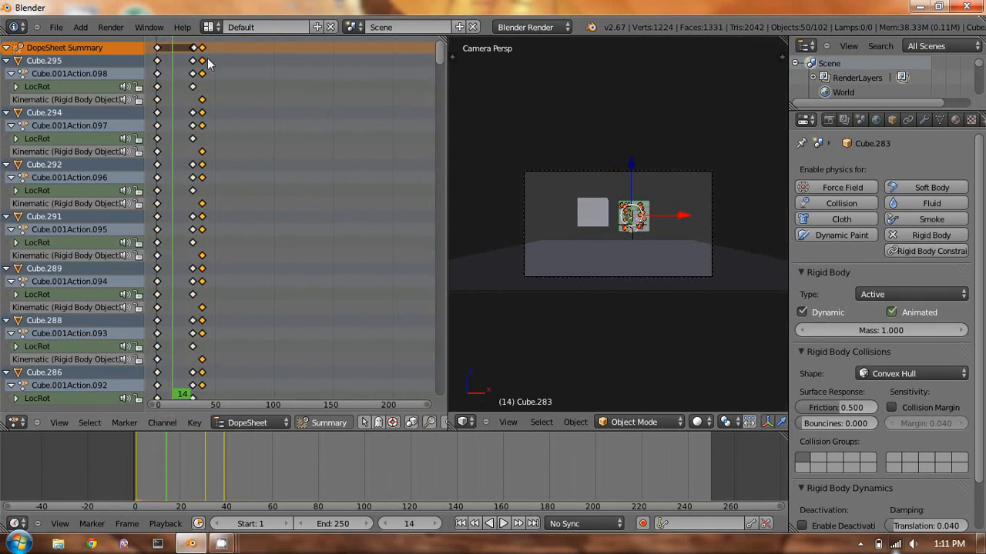
scroll(214, 312, down, 4)
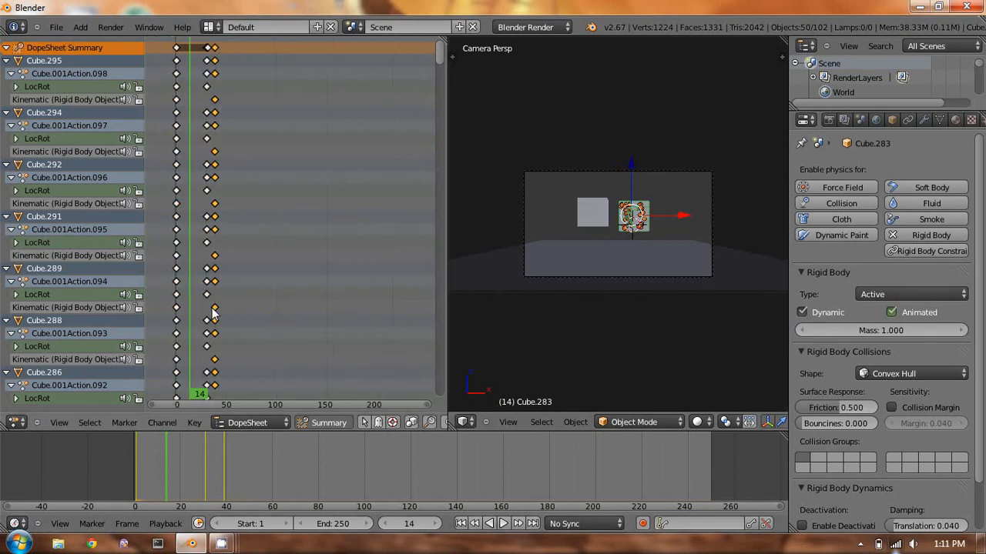
scroll(243, 150, up, 3)
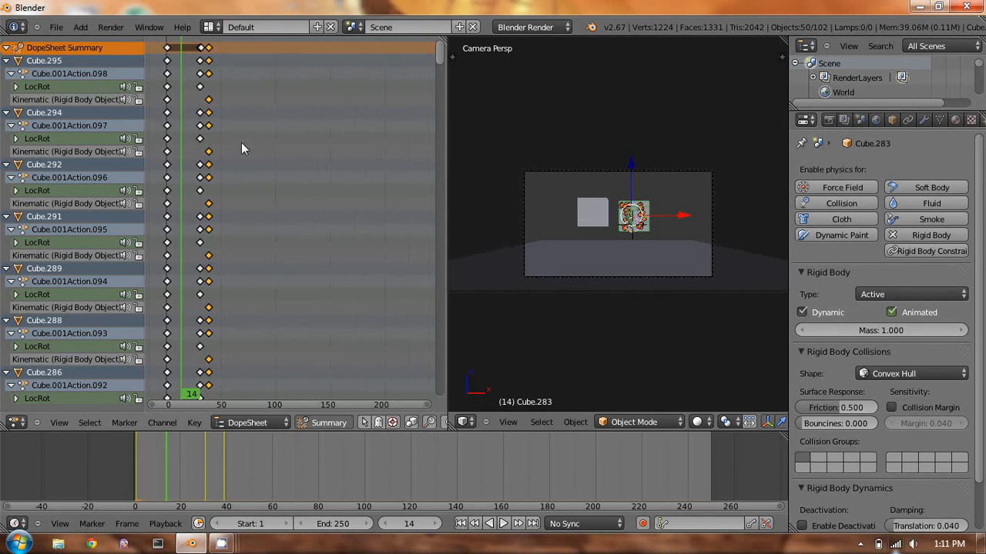
key(g)
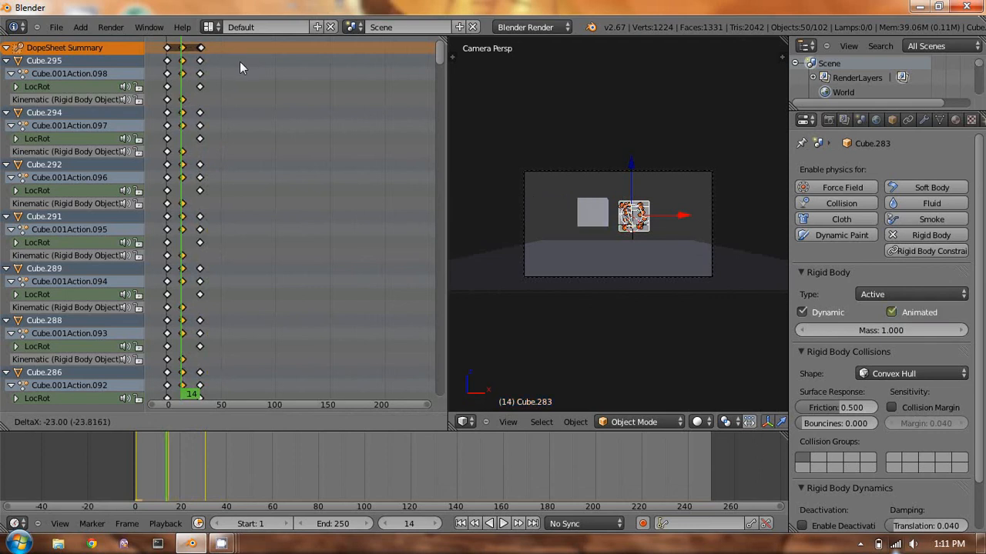
click(239, 65)
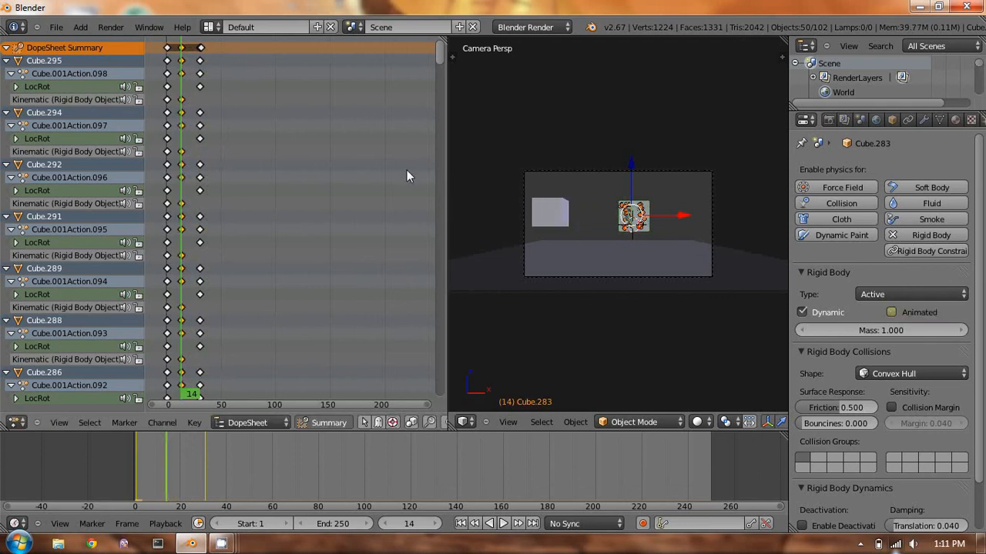
Play the collision from frame 1 with the camera view enlarged, stop playback, and return to frame 1
key(shift+Left)
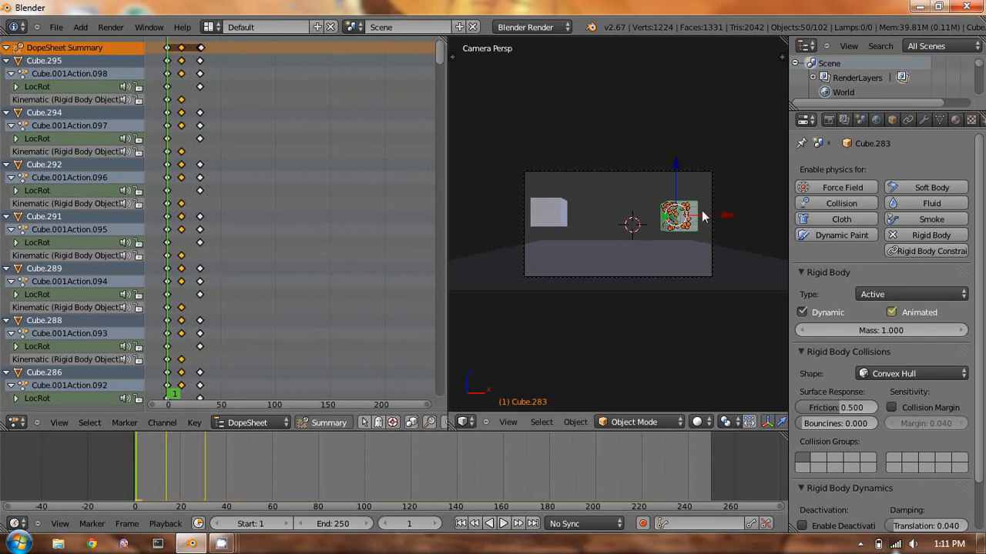
key(alt+a)
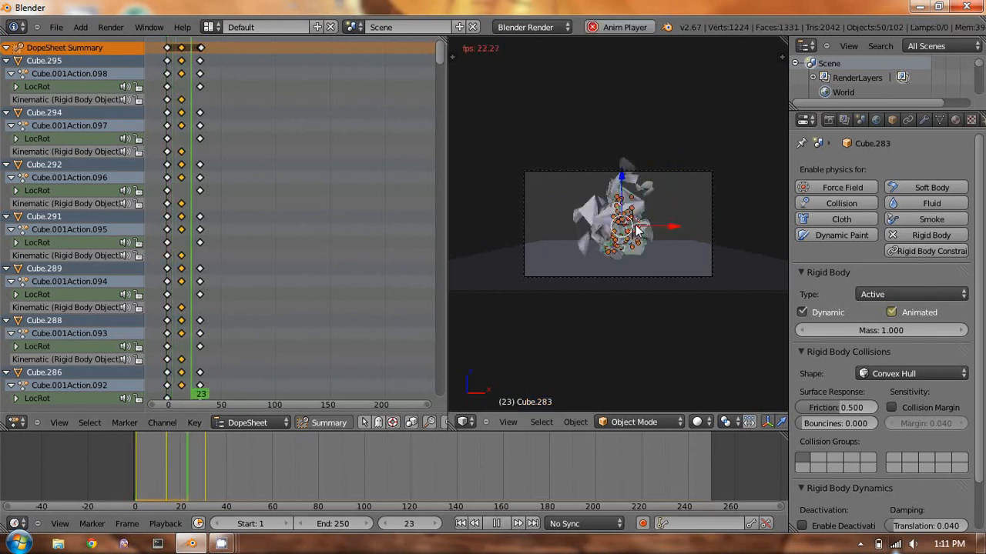
scroll(635, 215, up, 4)
scroll(642, 214, down, 3)
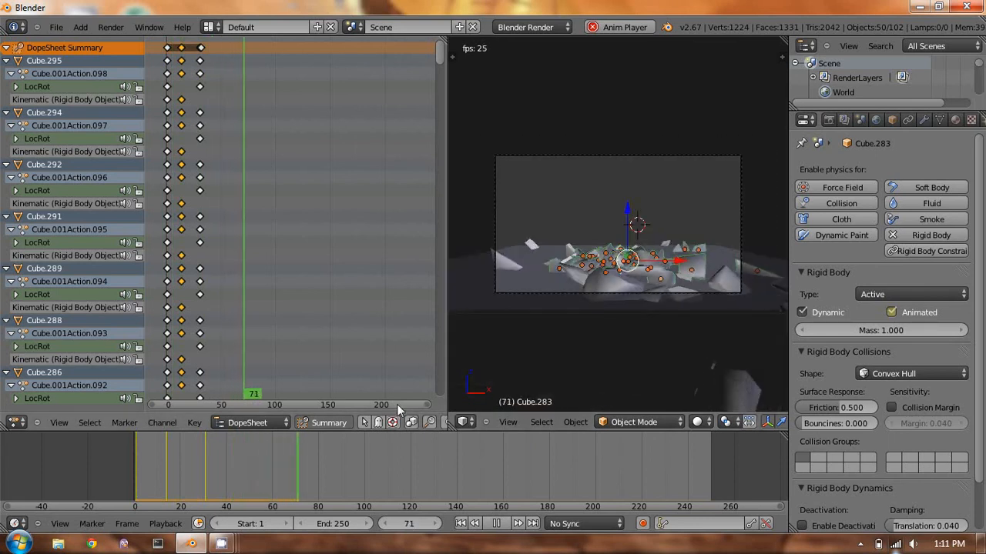
key(alt+a)
drag(308, 466, 135, 475)
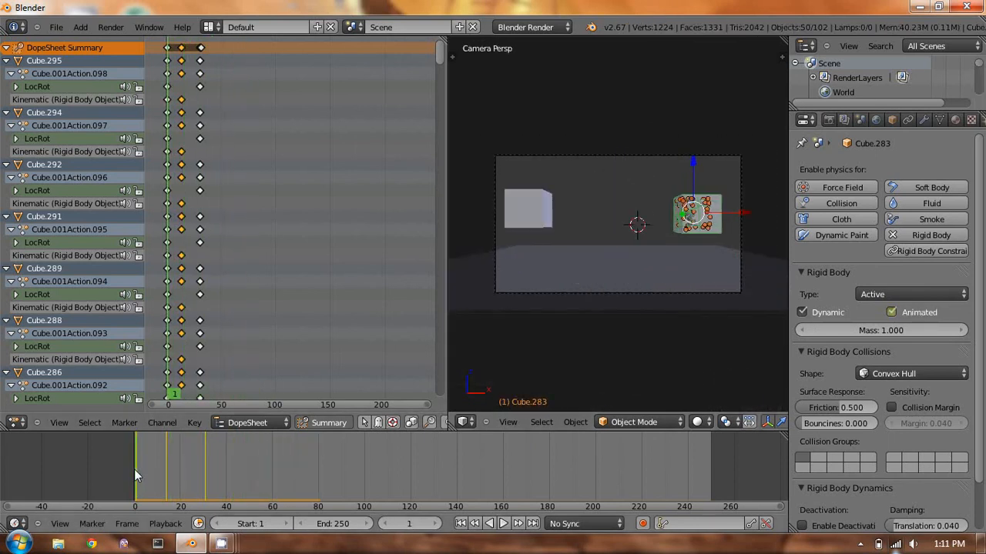
Widen the 3D view, replay the collision, and scrub back to frame 14 to inspect the moment before impact
scroll(445, 381, down, 8)
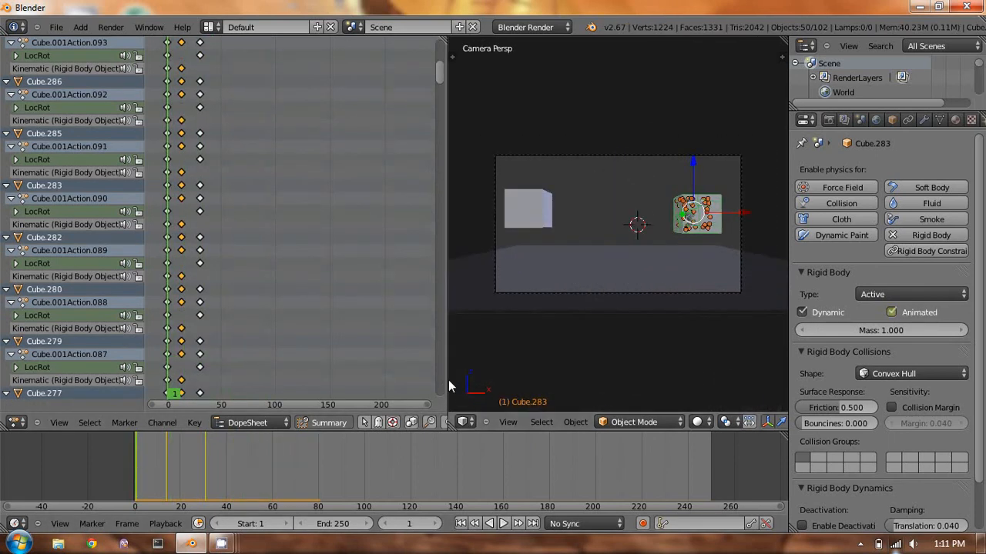
drag(448, 379, 239, 301)
key(alt+a)
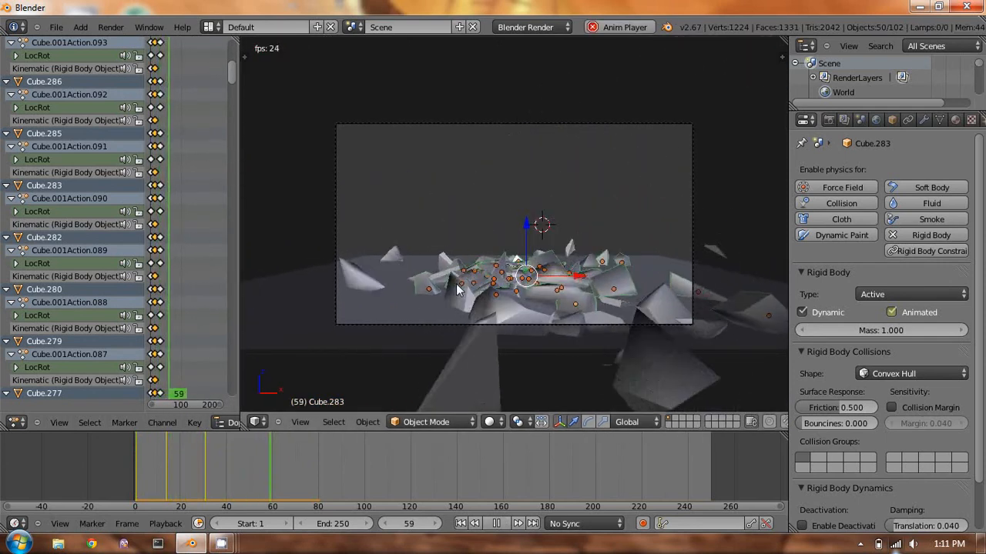
key(alt+a)
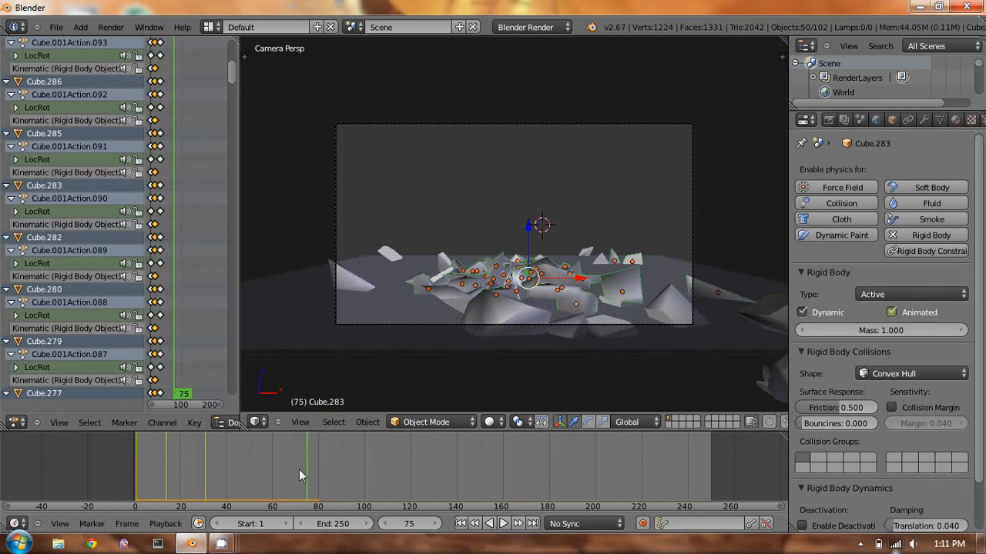
drag(306, 465, 167, 464)
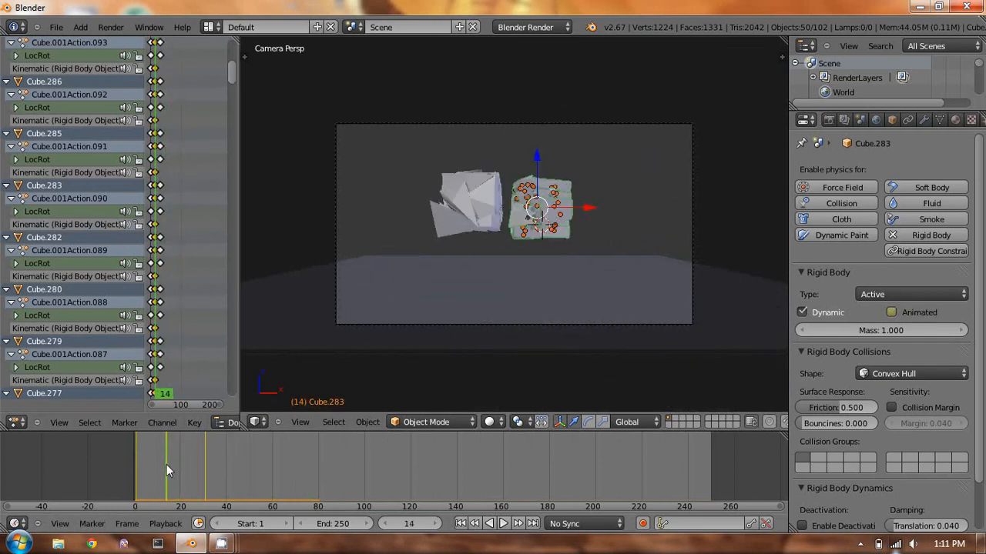
Widen the DopeSheet again, select the shards' last column of LocRot keyframes from the summary row, and return to frame 1
drag(240, 291, 391, 289)
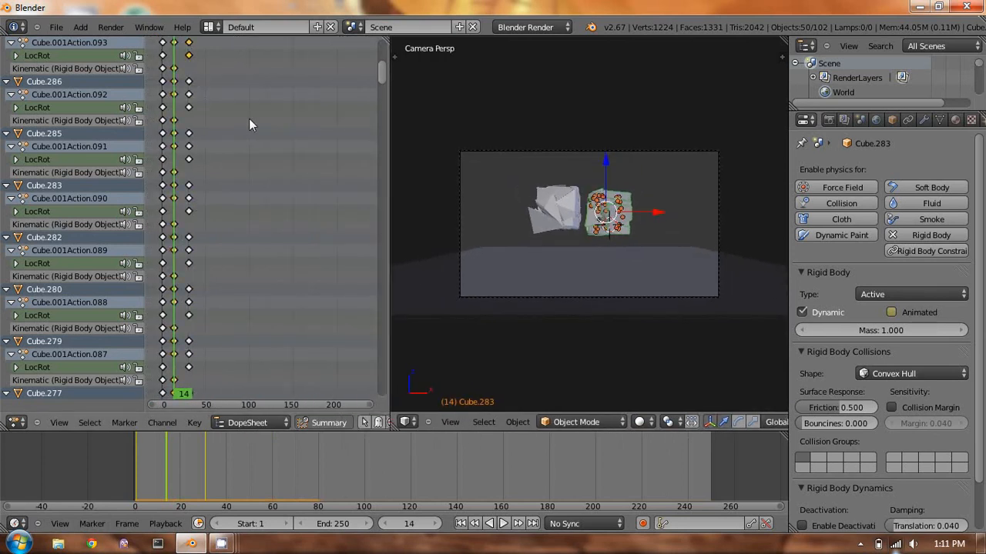
scroll(270, 95, up, 6)
scroll(266, 96, down, 6)
middle_drag(227, 99, 280, 123)
scroll(288, 113, down, 3)
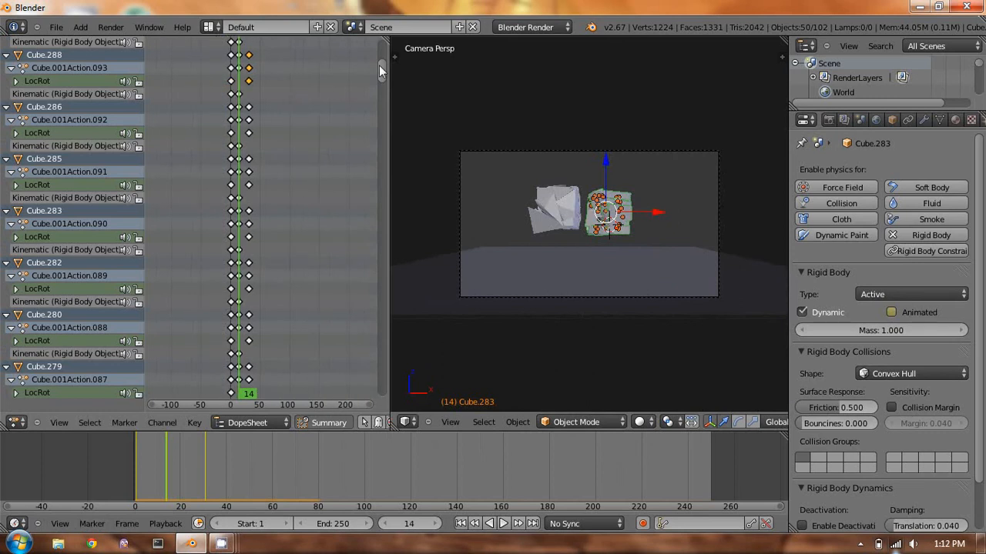
drag(380, 71, 380, 42)
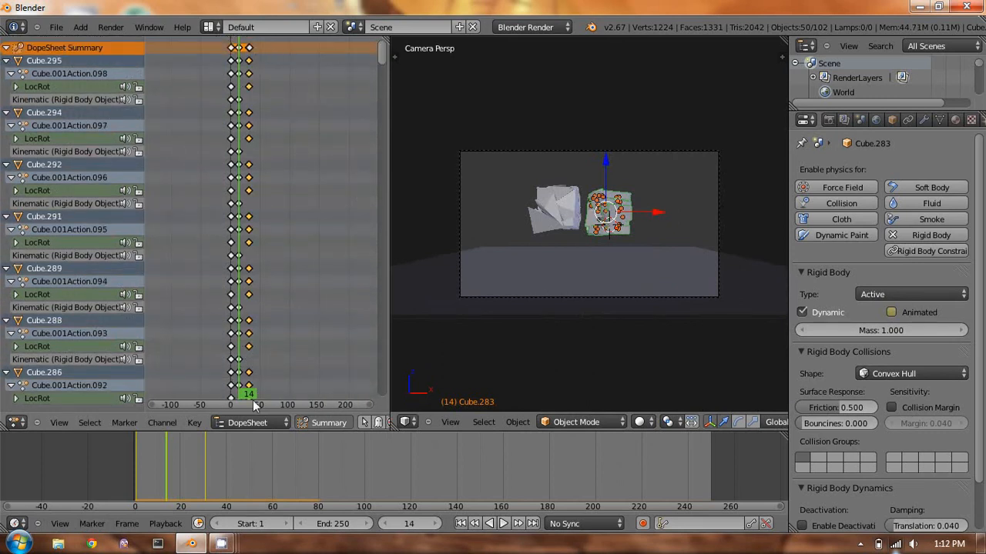
key(shift+Left)
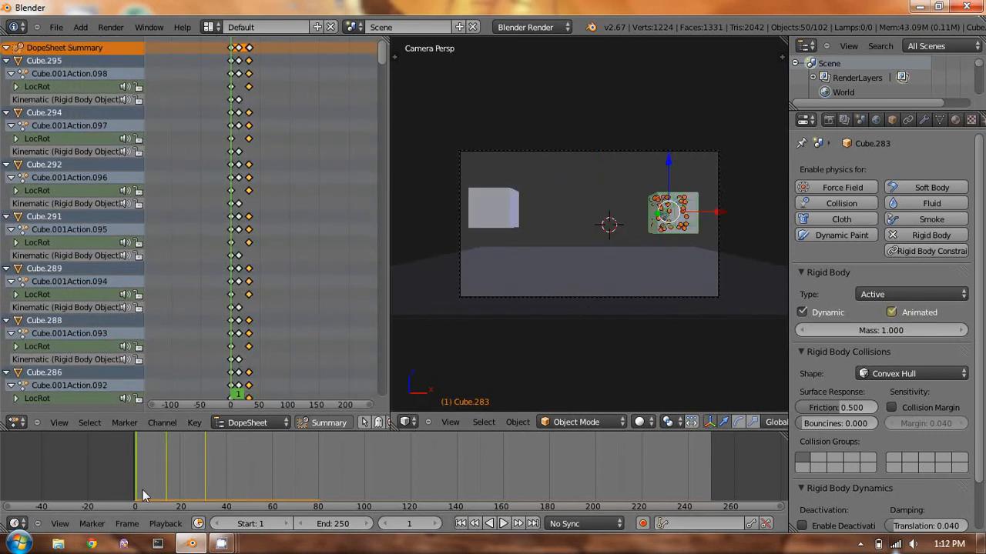